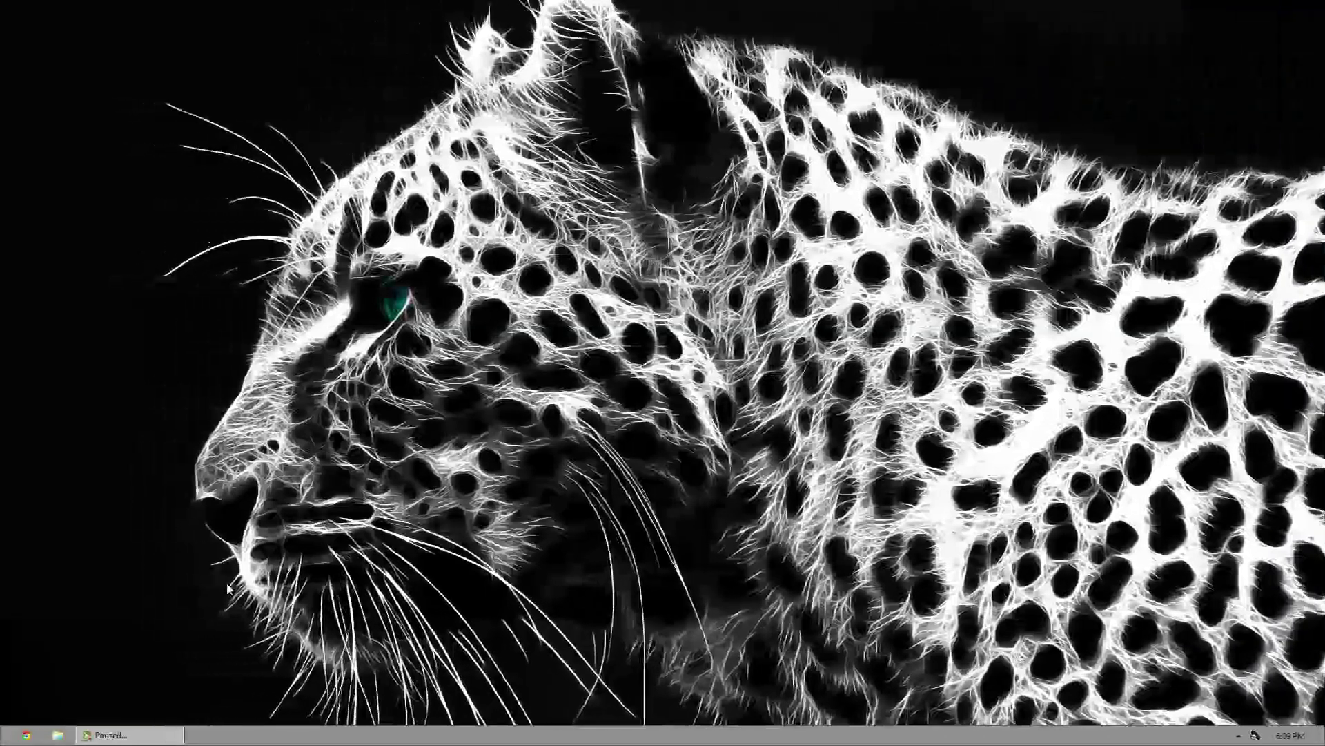
View the System properties page from Computer, then open the Downloads folder holding the Equinox installer
{"action": "key", "text": "F9"}
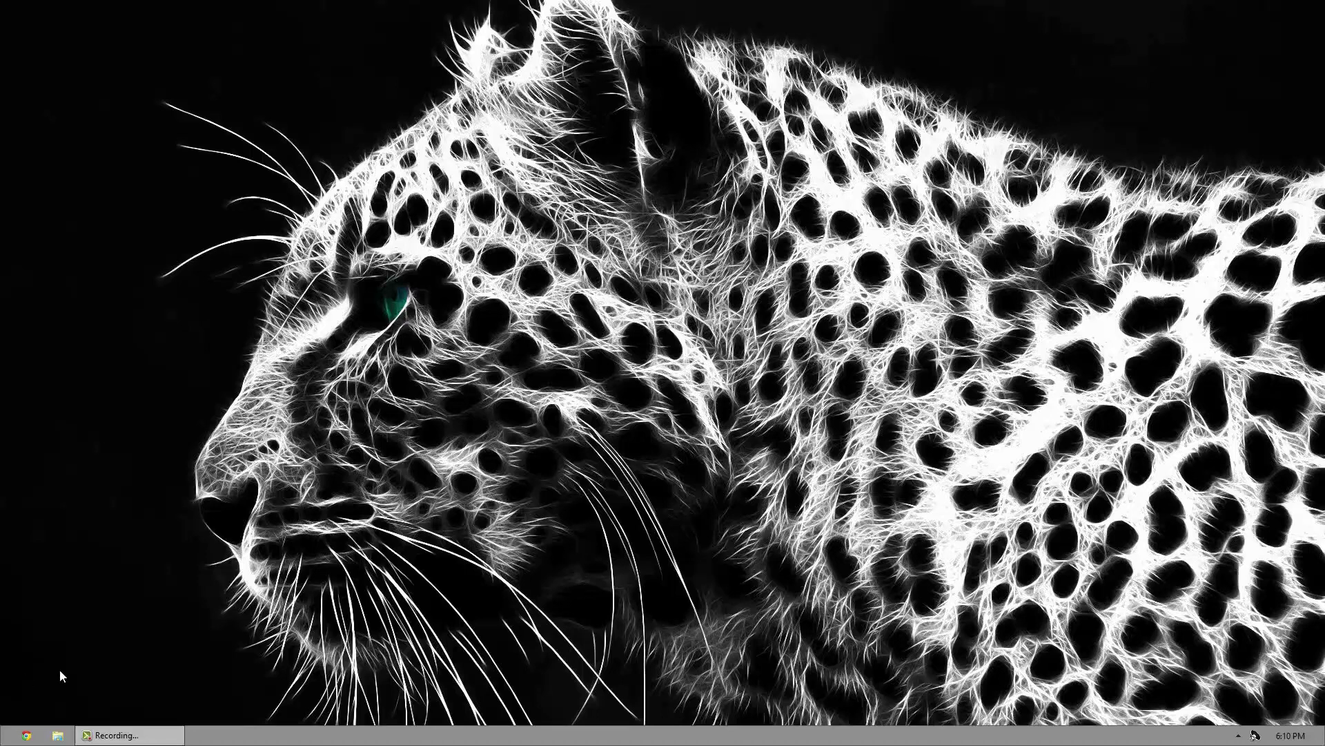
{"action": "left_click", "coordinate": [58, 735]}
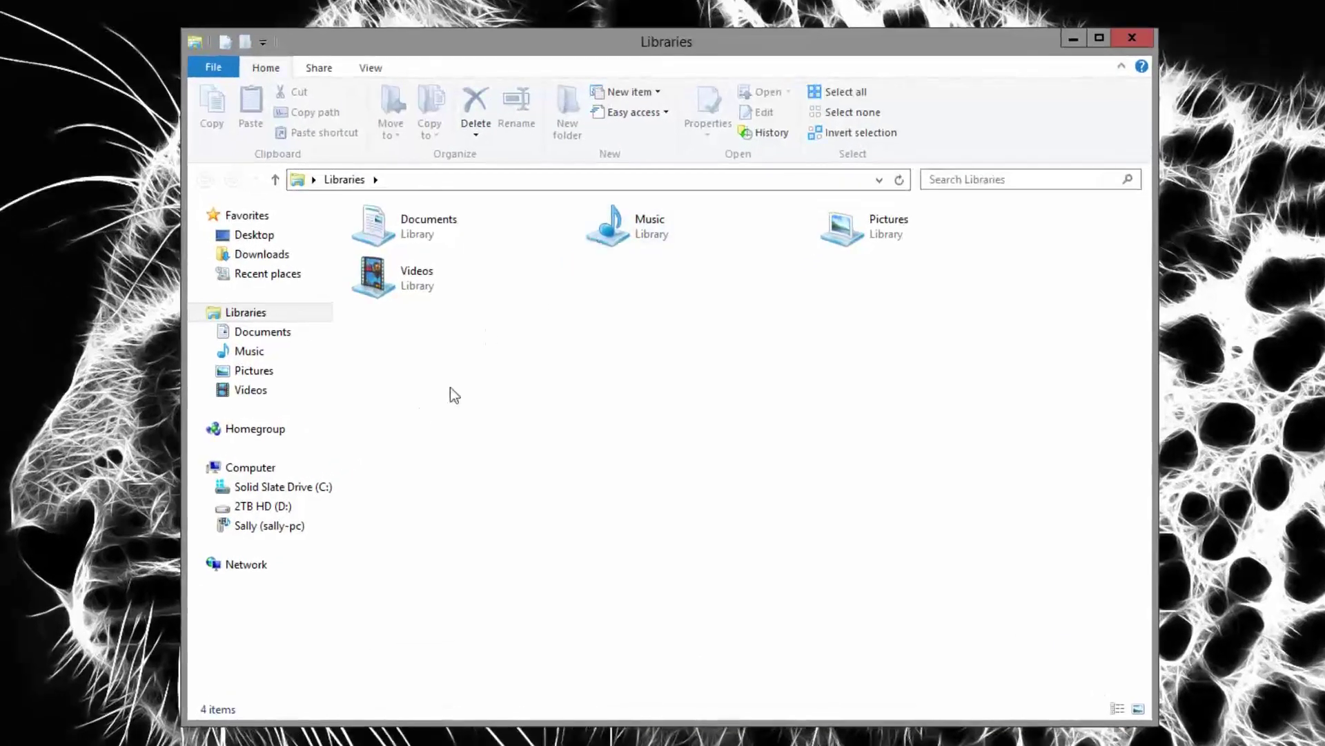
{"action": "left_click", "coordinate": [254, 466]}
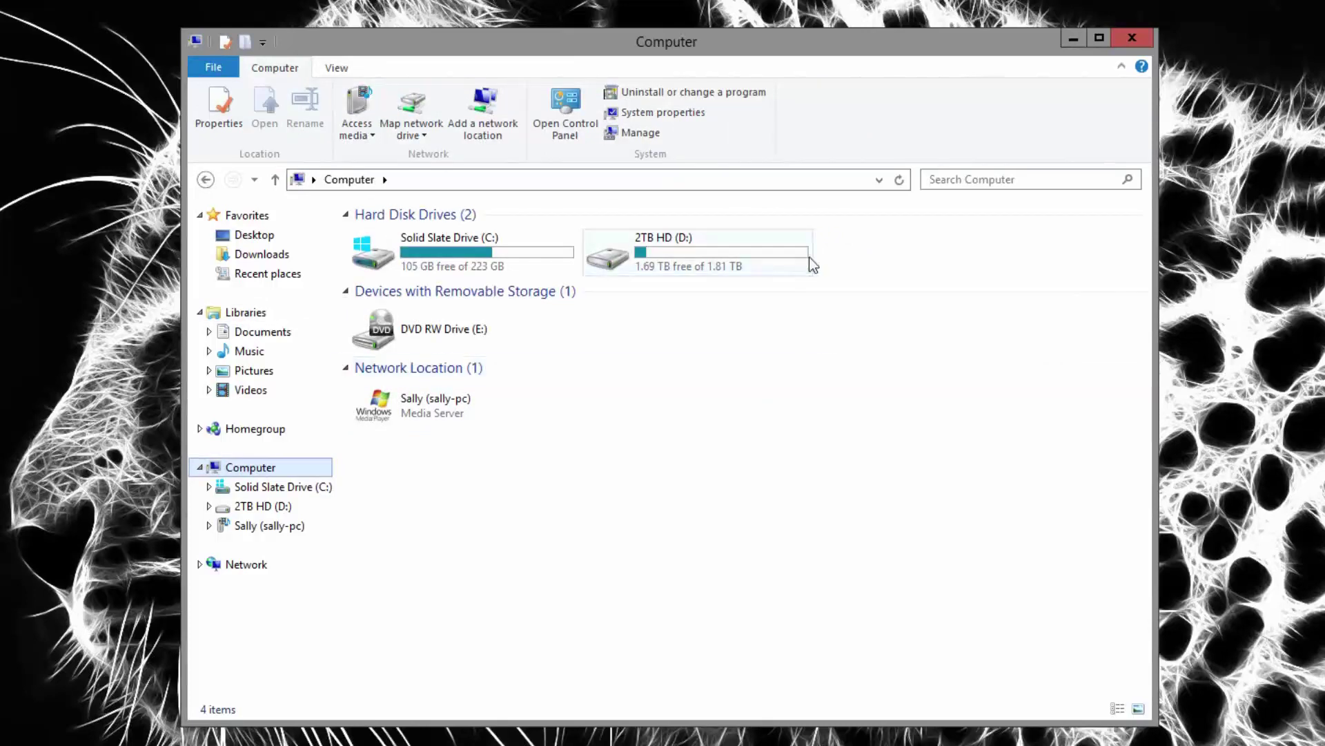
{"action": "left_click", "coordinate": [682, 120]}
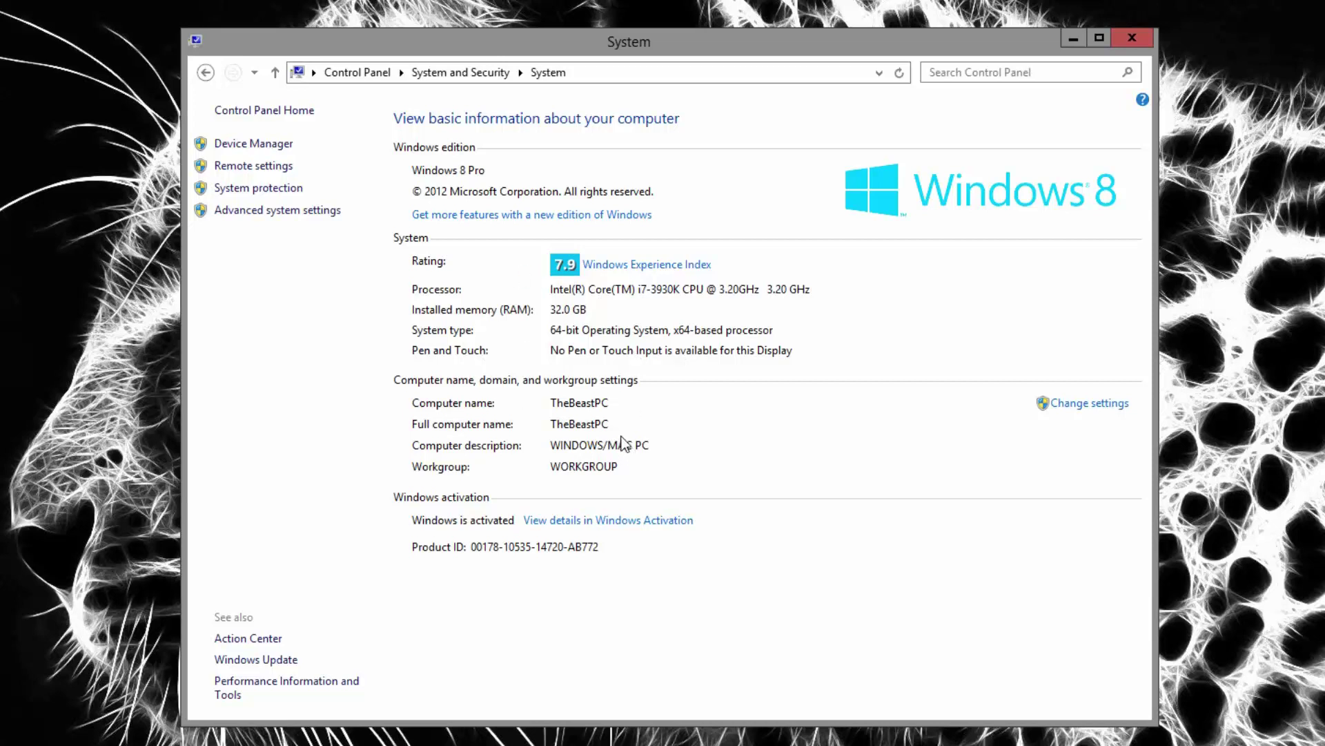
{"action": "left_click", "coordinate": [205, 73]}
{"action": "left_click", "coordinate": [289, 256]}
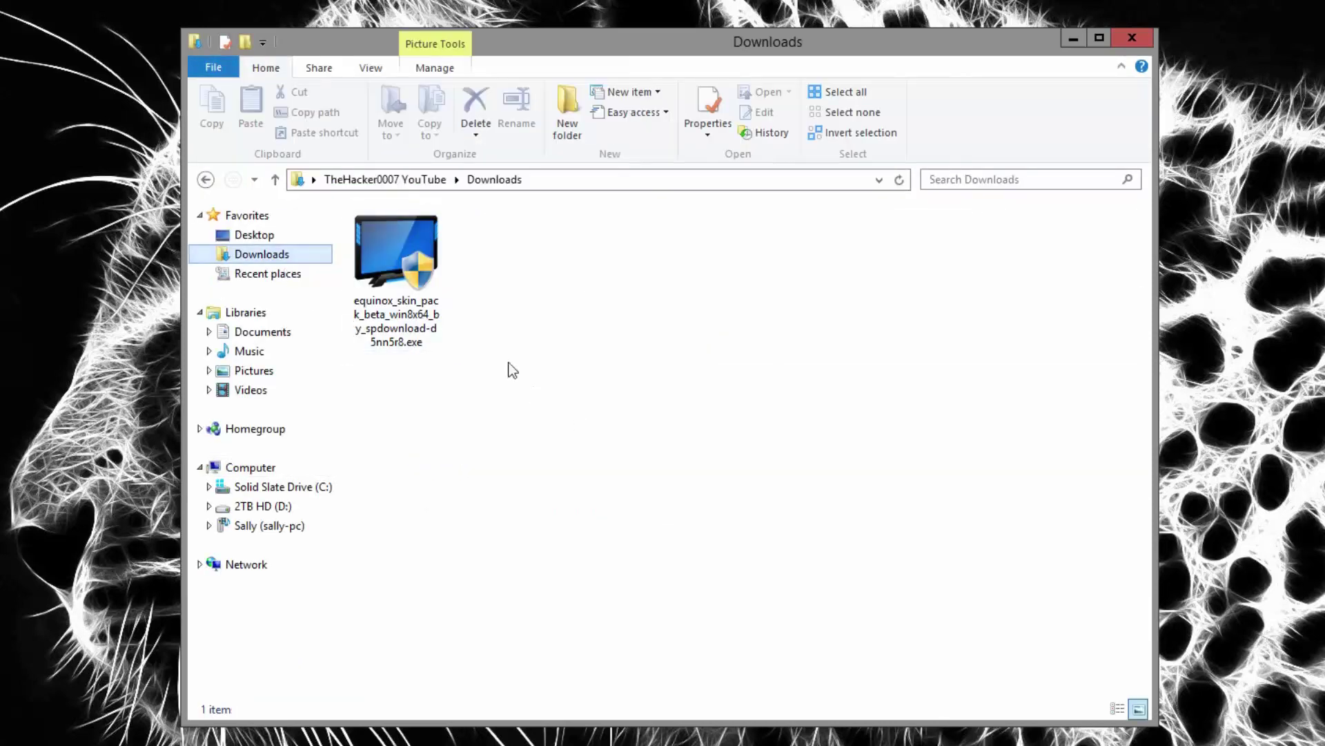
Launch the Equinox Skin Pack Beta installer and accept its licence agreement
{"action": "double_click", "coordinate": [412, 329]}
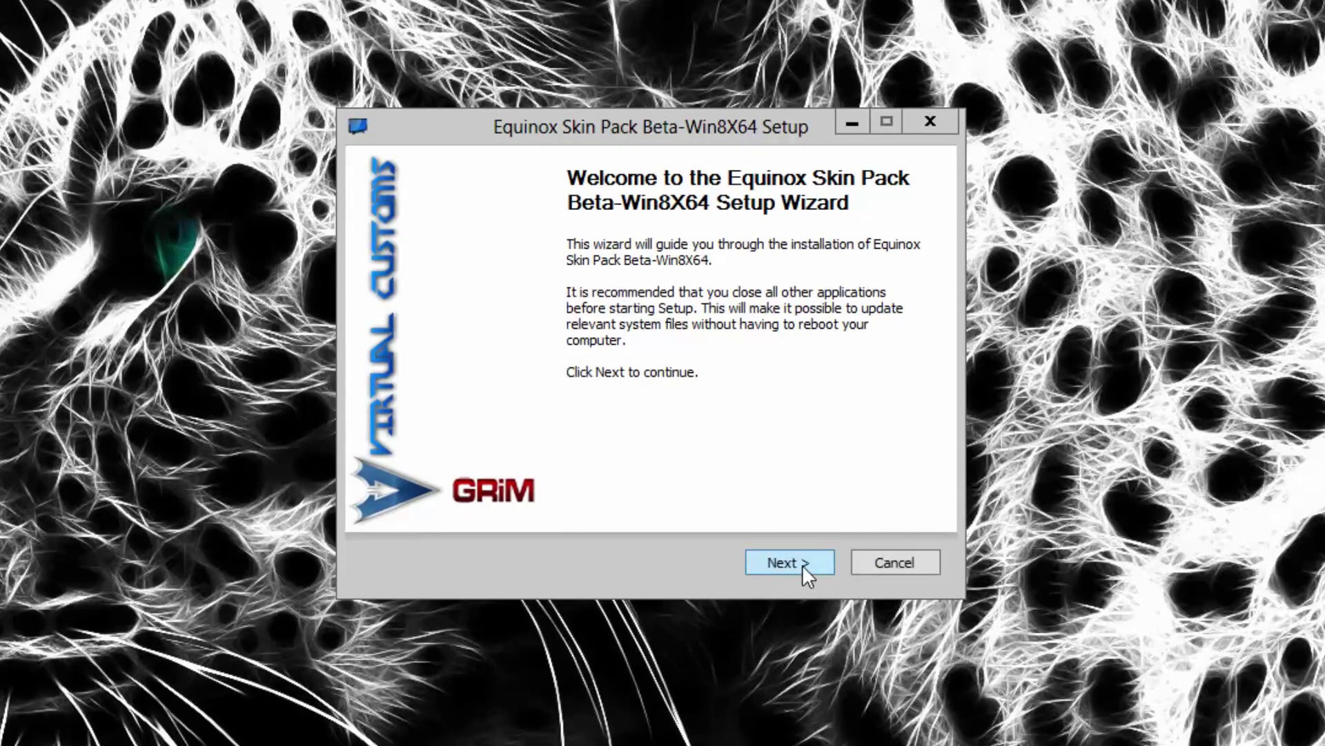
{"action": "left_click", "coordinate": [802, 560]}
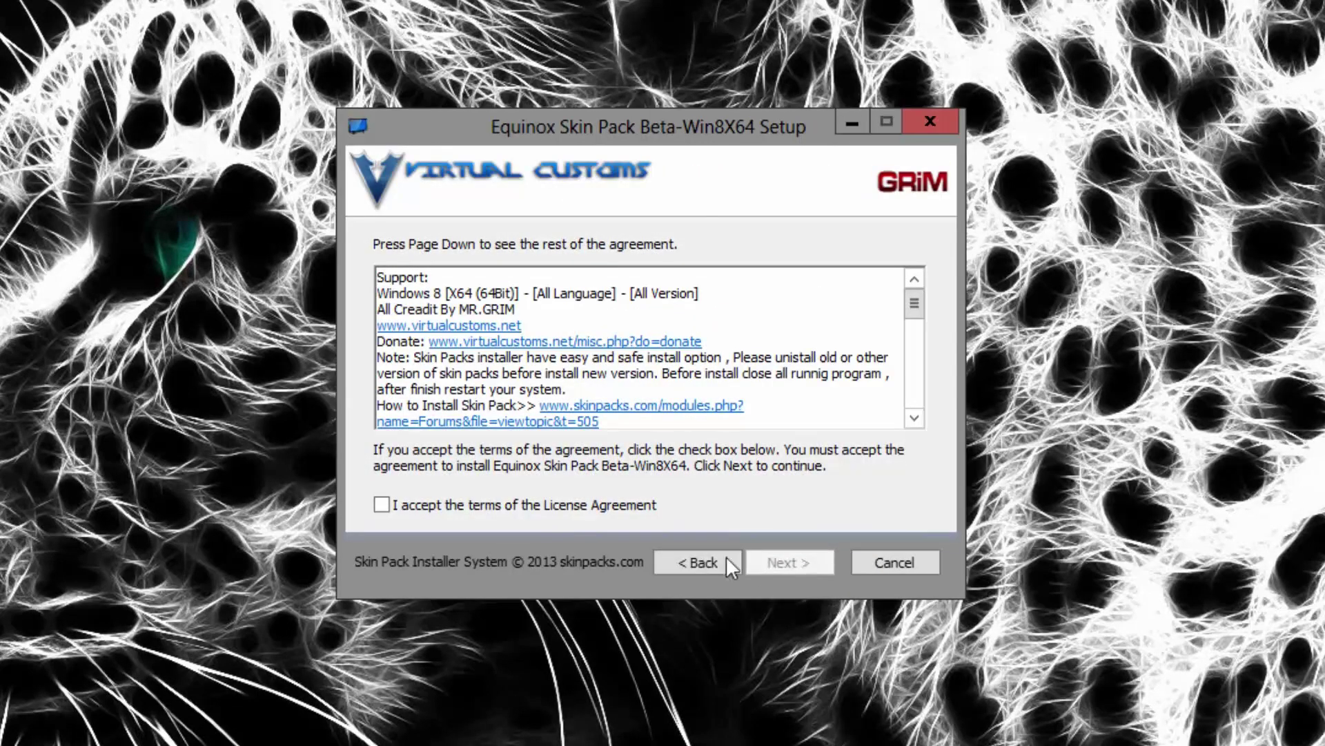
{"action": "left_click", "coordinate": [384, 505]}
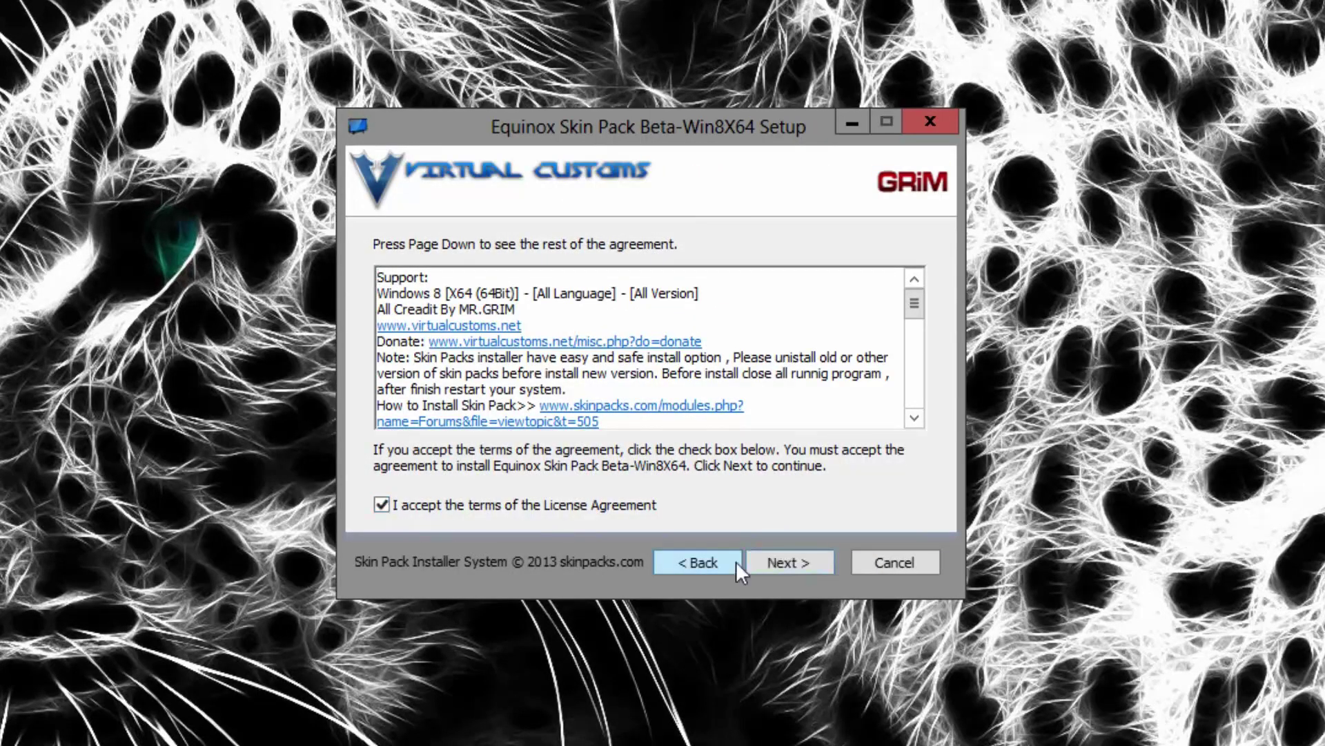
{"action": "left_click", "coordinate": [767, 568]}
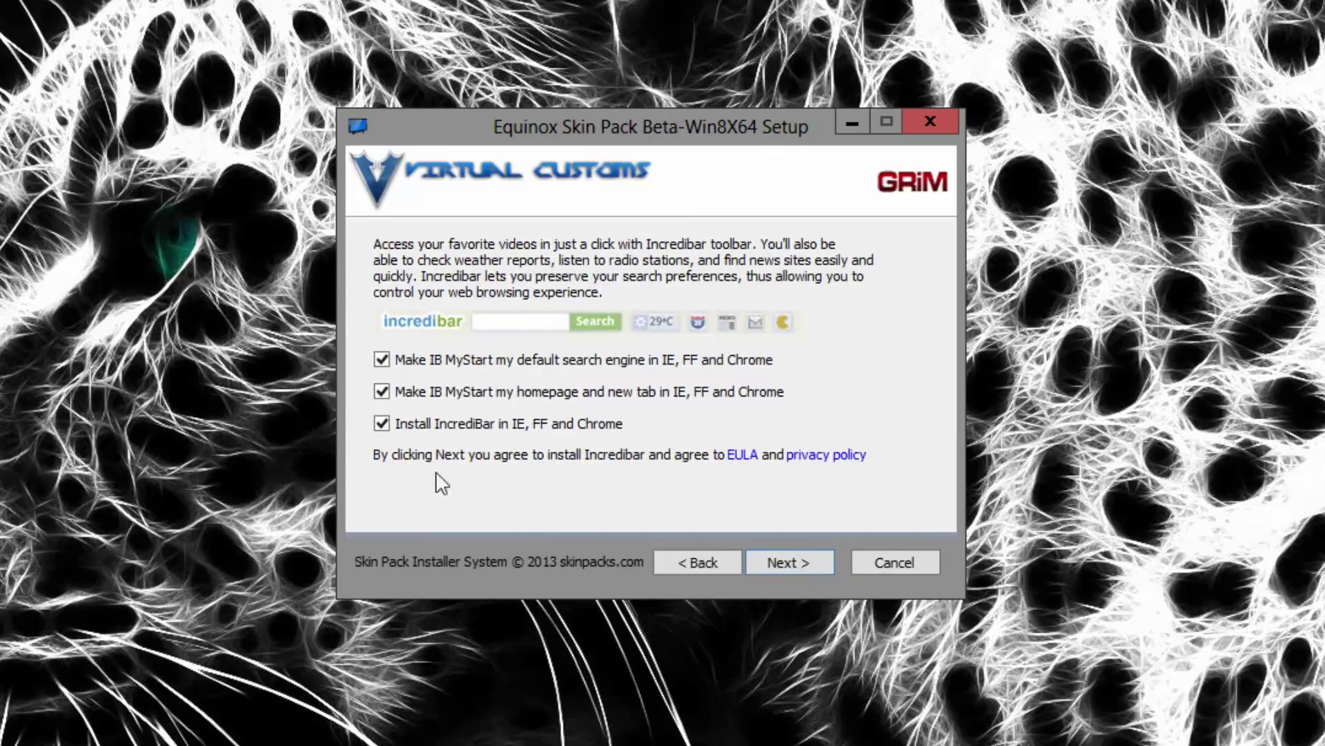
Decline the Incredibar toolbar and search engine offers and start installing all components
{"action": "left_click", "coordinate": [382, 392]}
{"action": "left_click", "coordinate": [382, 360]}
{"action": "left_click", "coordinate": [805, 559]}
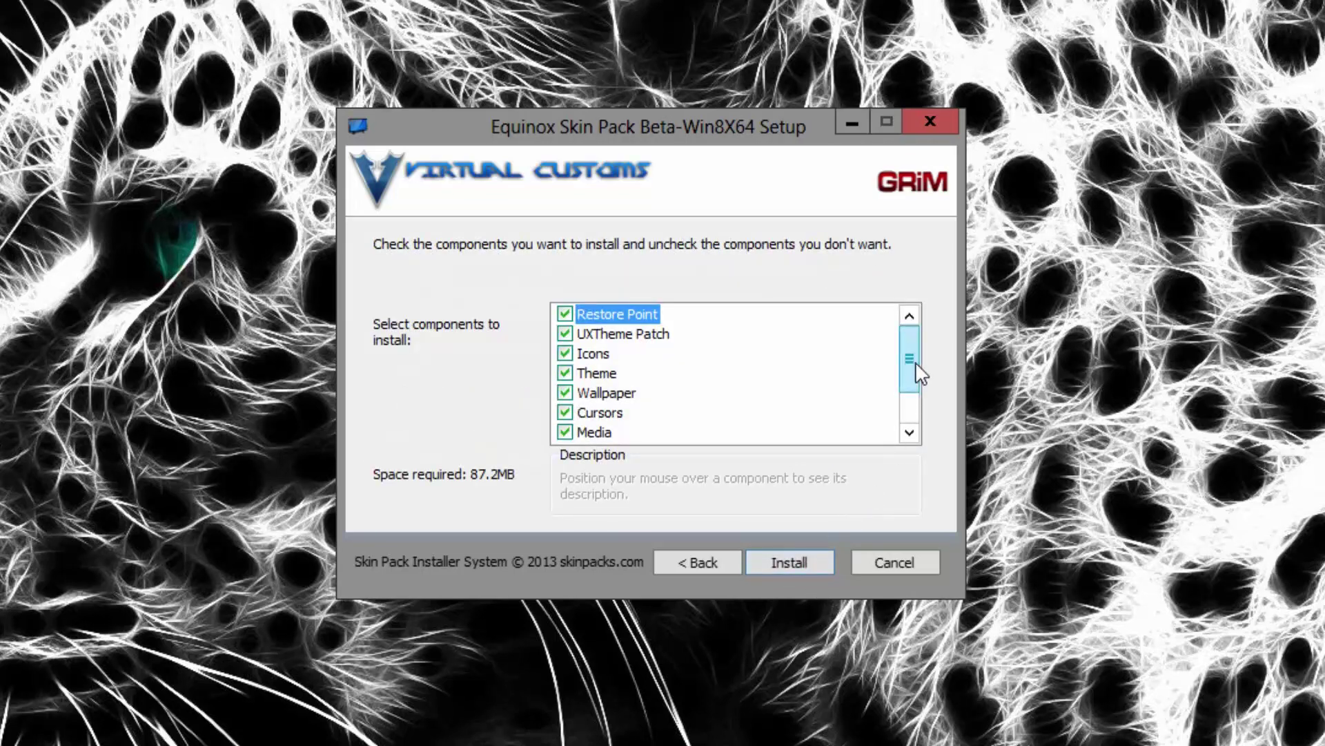
{"action": "mouse_move", "coordinate": [910, 362]}
{"action": "left_mouse_down"}
{"action": "mouse_move", "coordinate": [914, 419]}
{"action": "mouse_move", "coordinate": [901, 328]}
{"action": "left_mouse_up"}
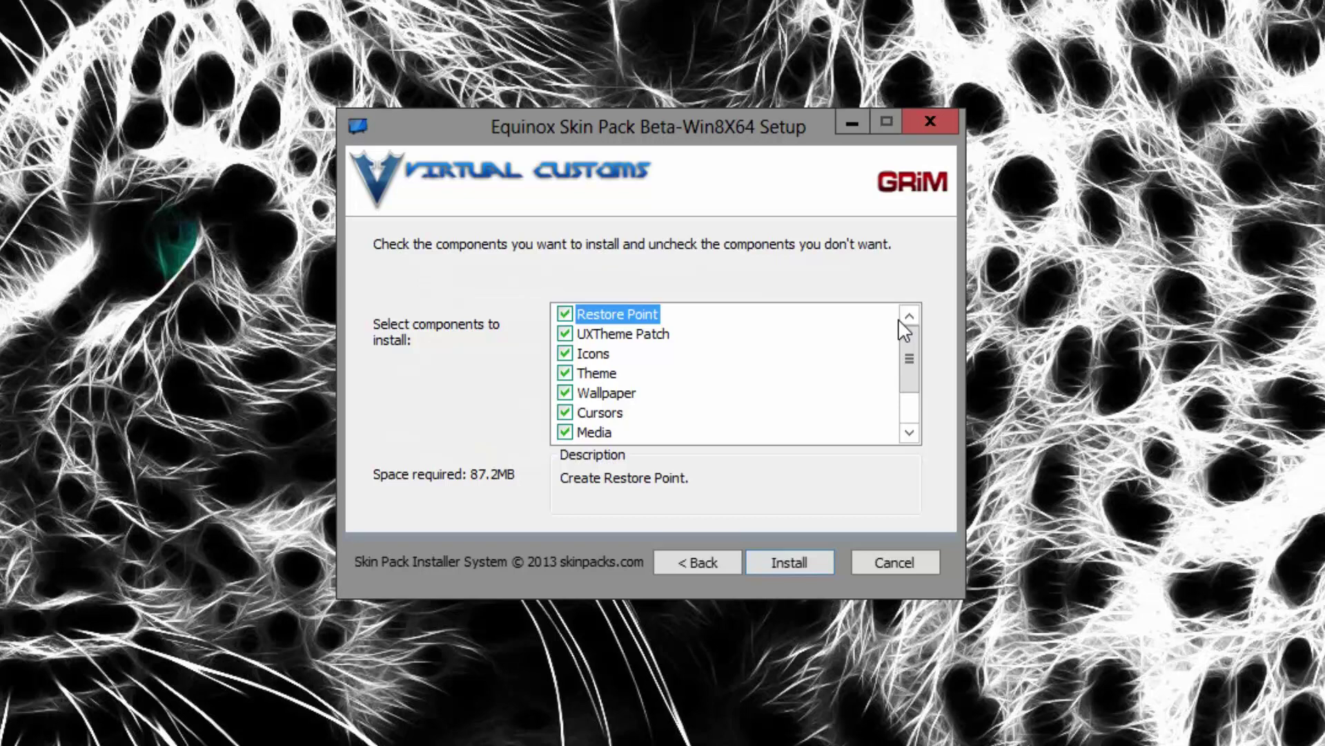
{"action": "left_click", "coordinate": [791, 559]}
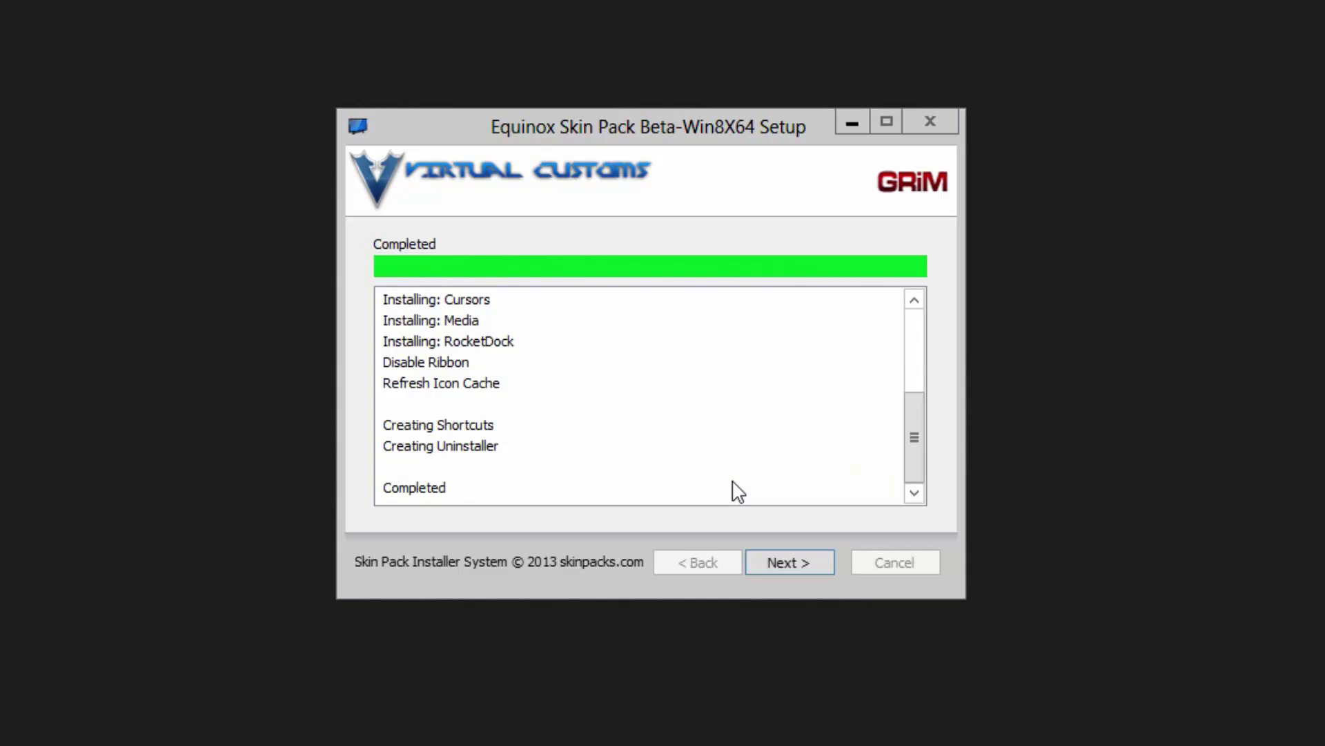
Let the Equinox Skin Pack installation complete and finish the setup wizard
{"action": "left_click", "coordinate": [800, 556]}
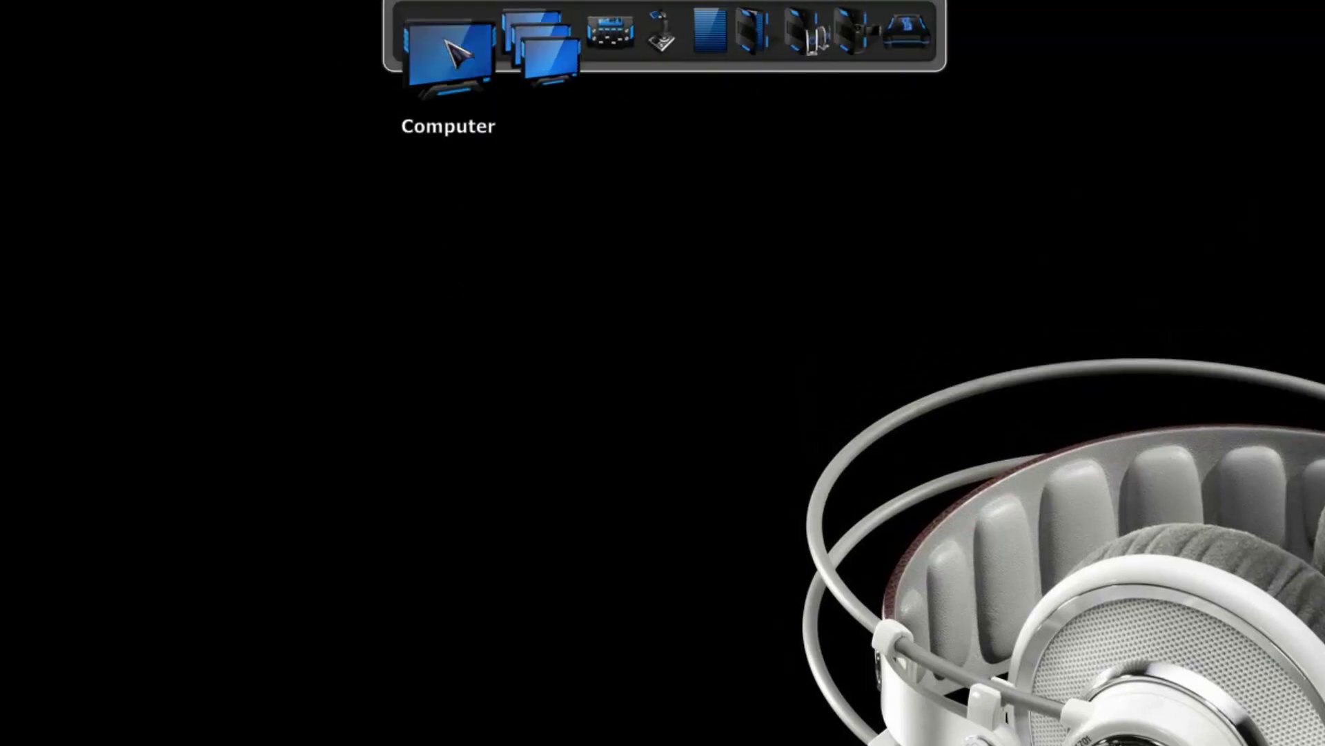
{"action": "left_click", "coordinate": [434, 49]}
{"action": "left_click", "coordinate": [1246, 221]}
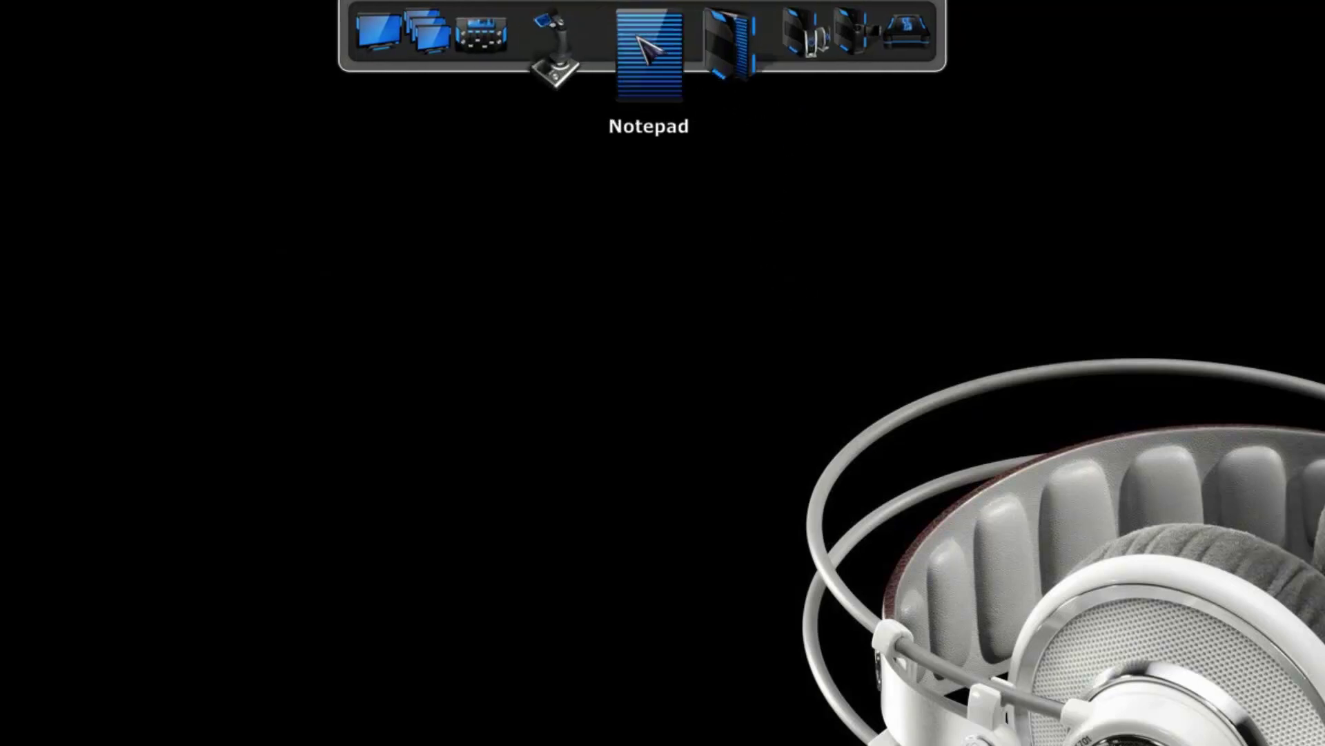
Set RocketDock's icon hover zoom to about 46px in Dock Settings
{"action": "right_click", "coordinate": [649, 47]}
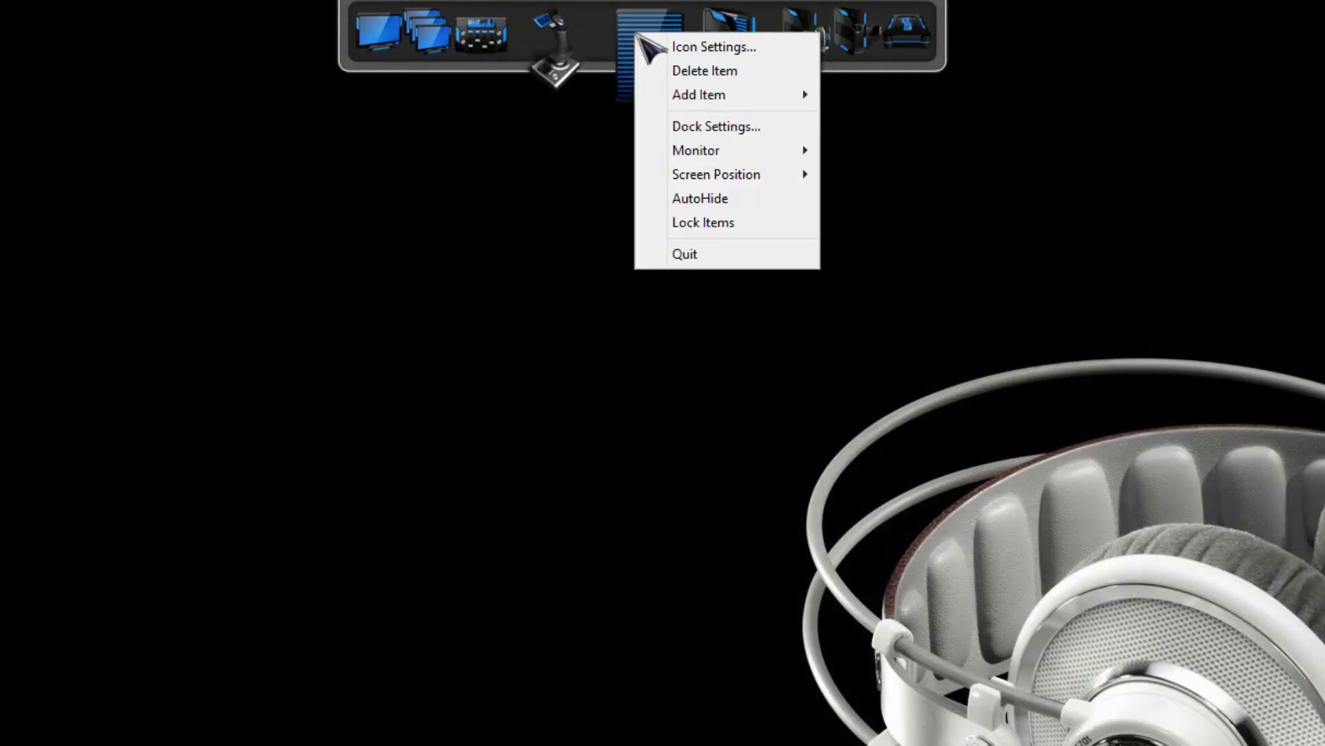
{"action": "left_click", "coordinate": [710, 127]}
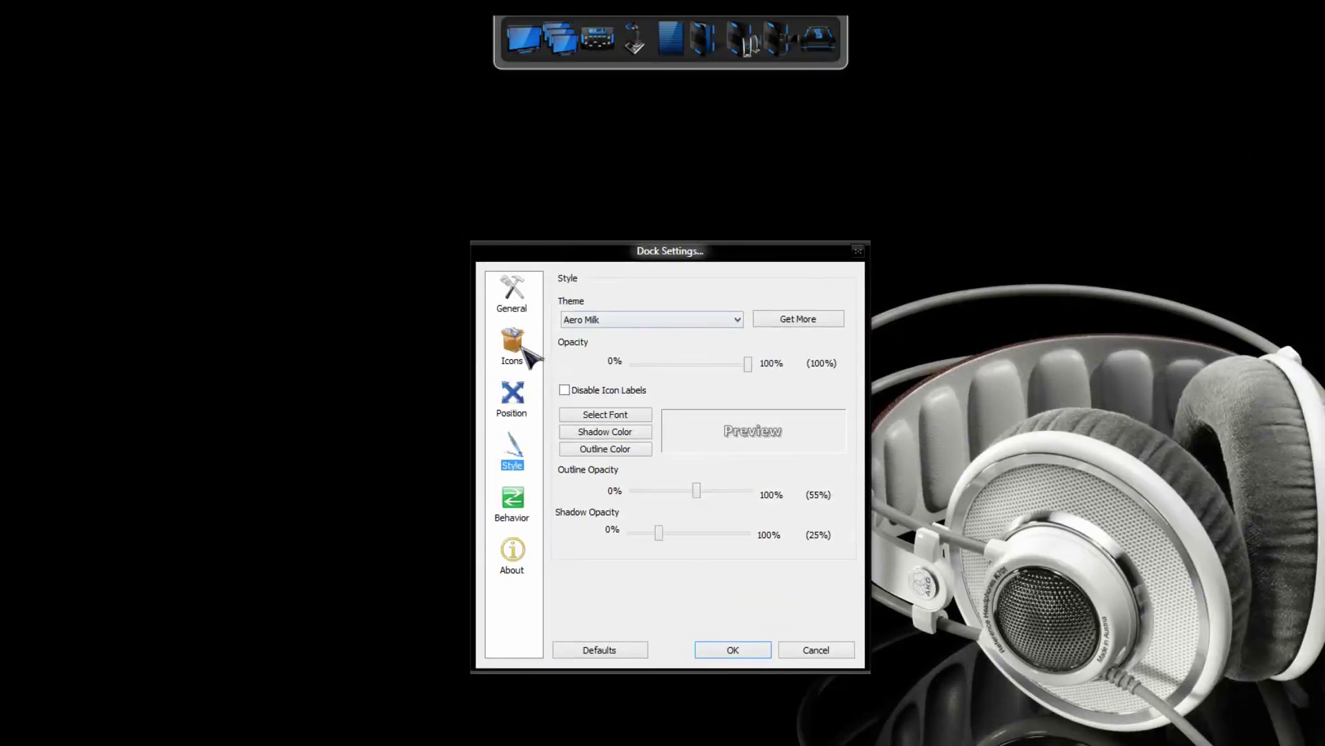
{"action": "left_click", "coordinate": [523, 352]}
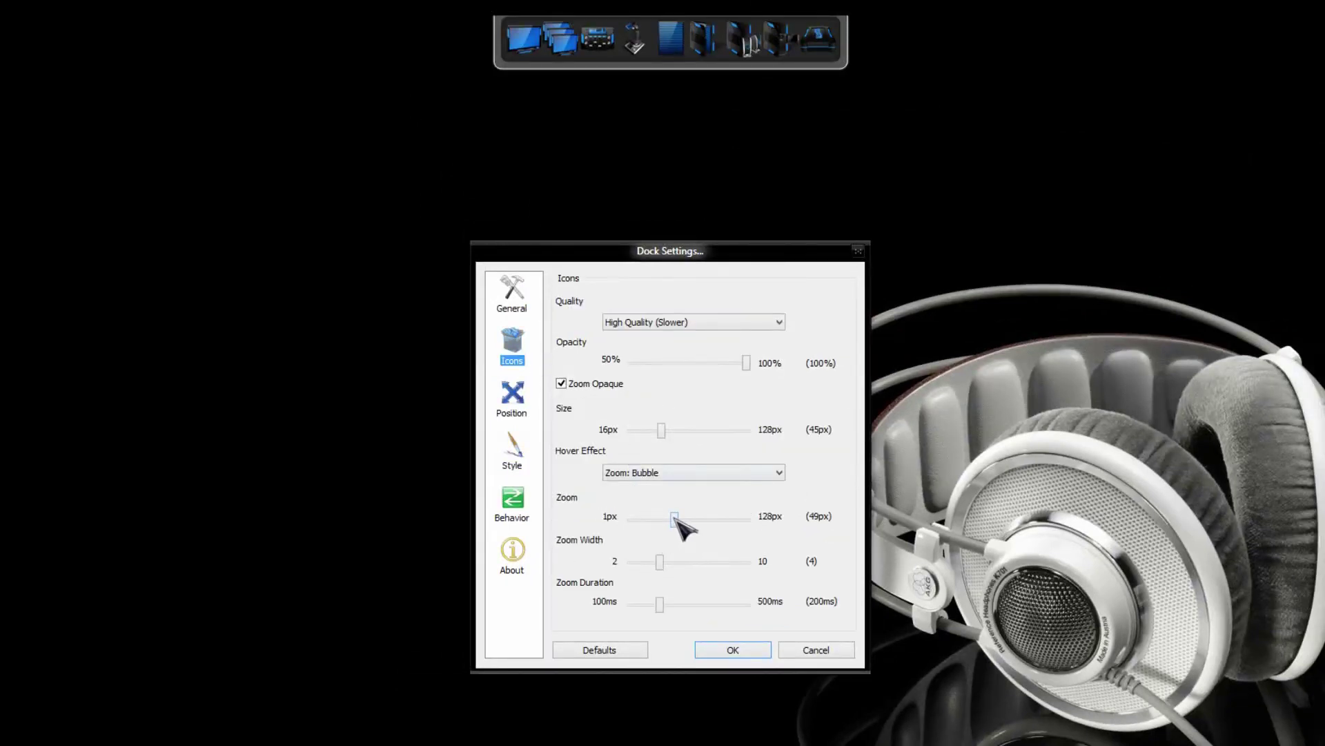
{"action": "left_click_drag", "start_coordinate": [675, 518], "coordinate": [771, 523]}
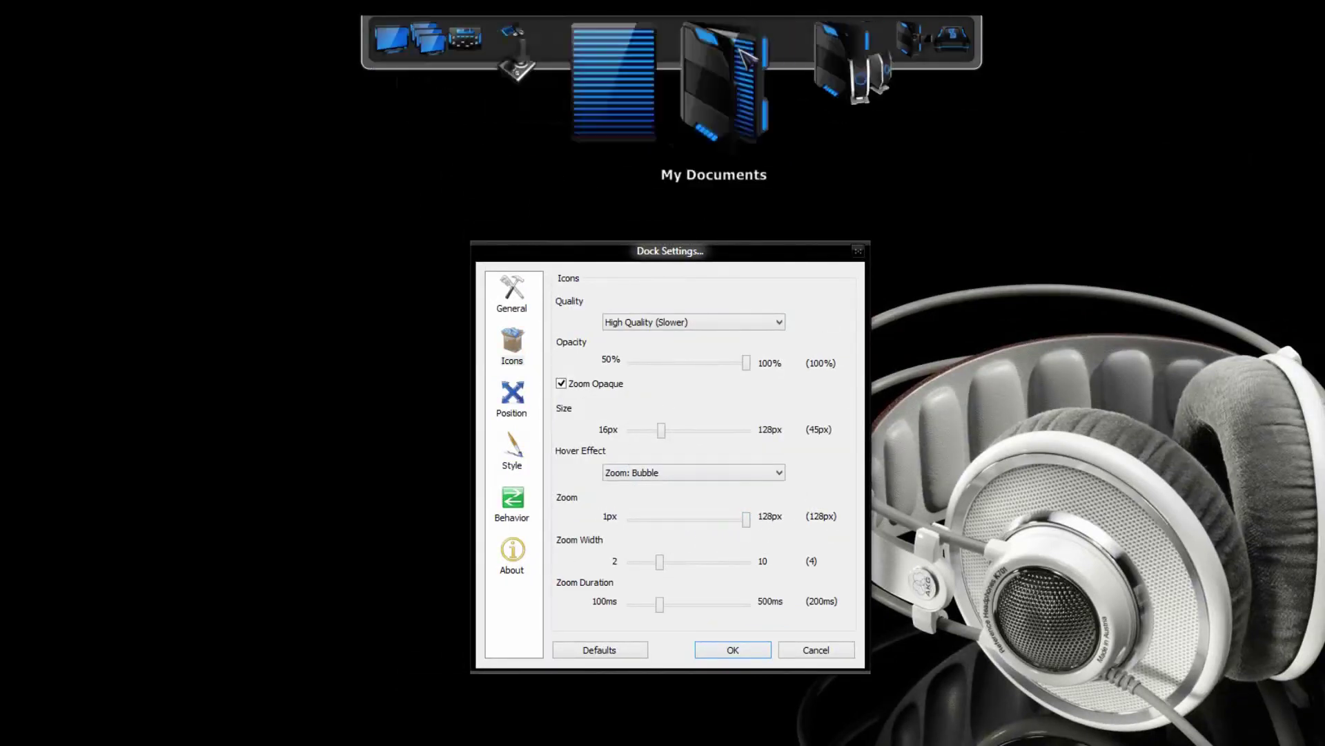
{"action": "left_click_drag", "start_coordinate": [746, 519], "coordinate": [673, 520]}
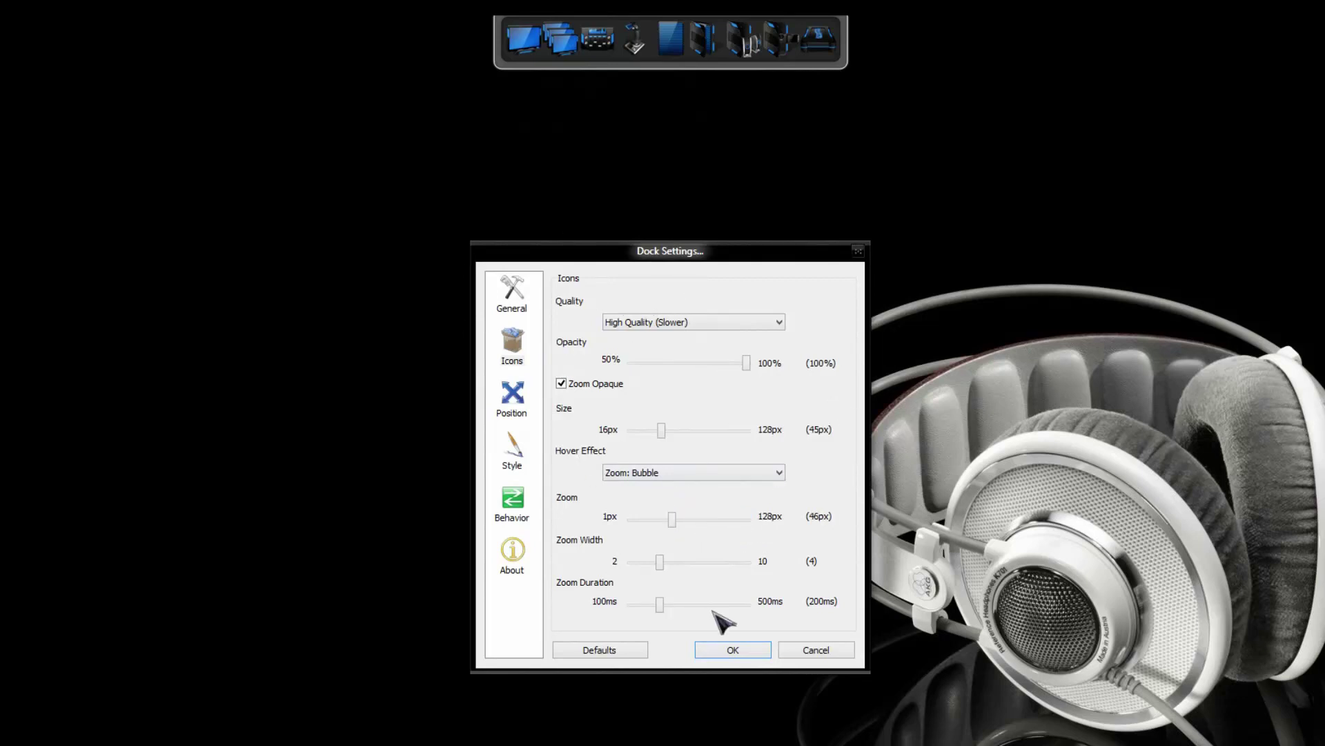
{"action": "left_click", "coordinate": [729, 651]}
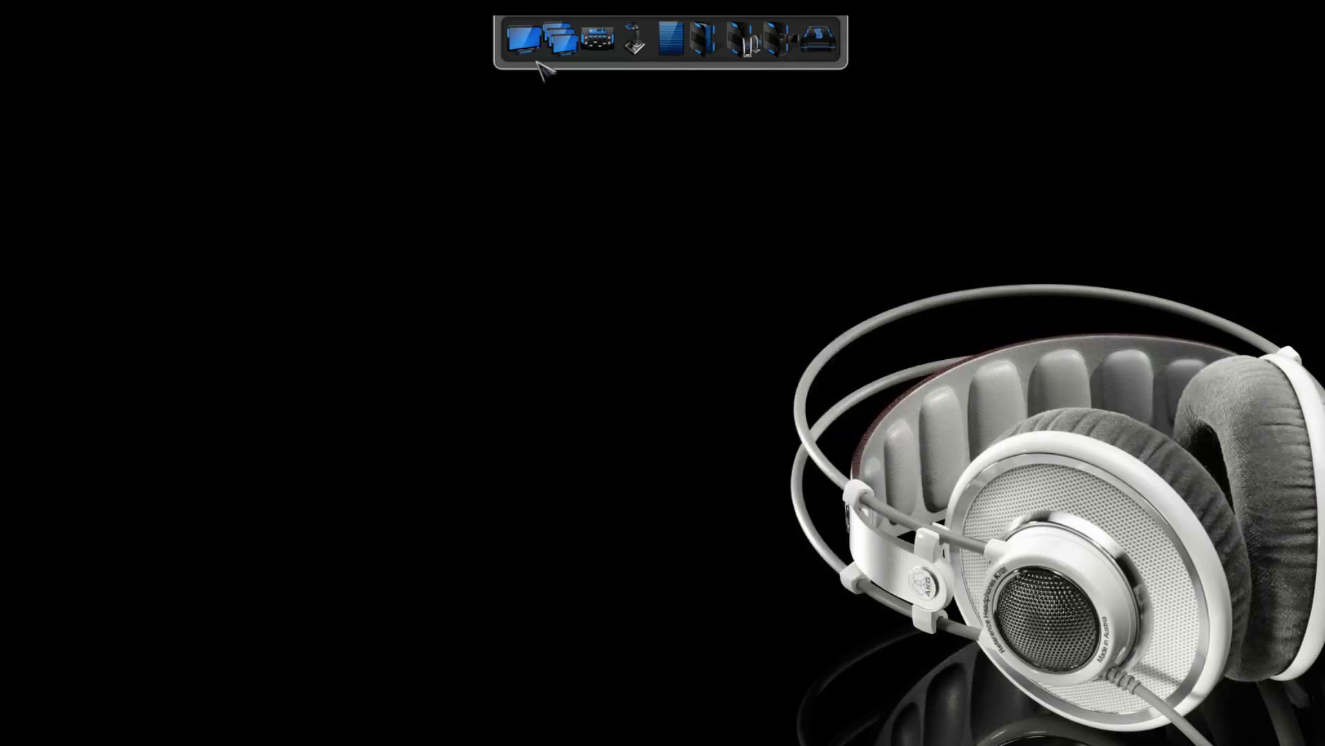
Open the Documents library from the dock's Computer icon and drag the ApnStub shortcut off the dock
{"action": "left_click", "coordinate": [527, 42]}
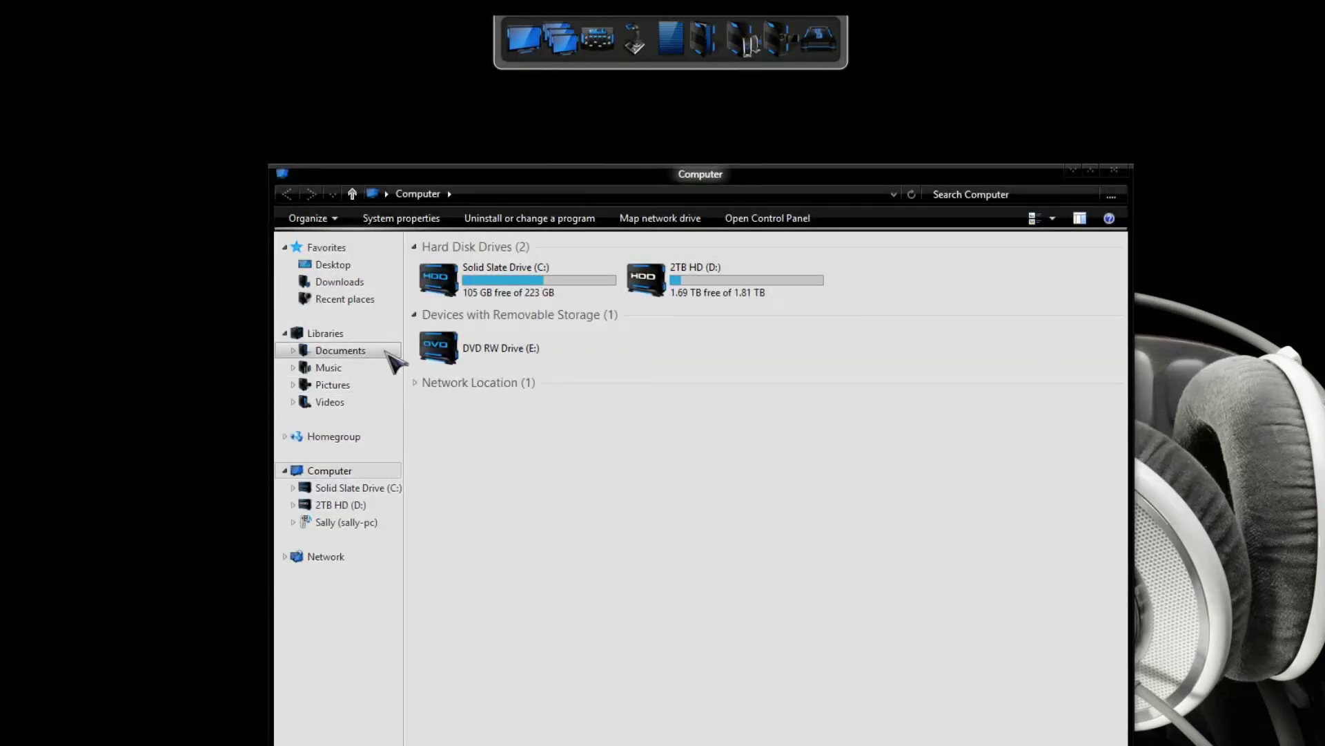
{"action": "left_click", "coordinate": [389, 352]}
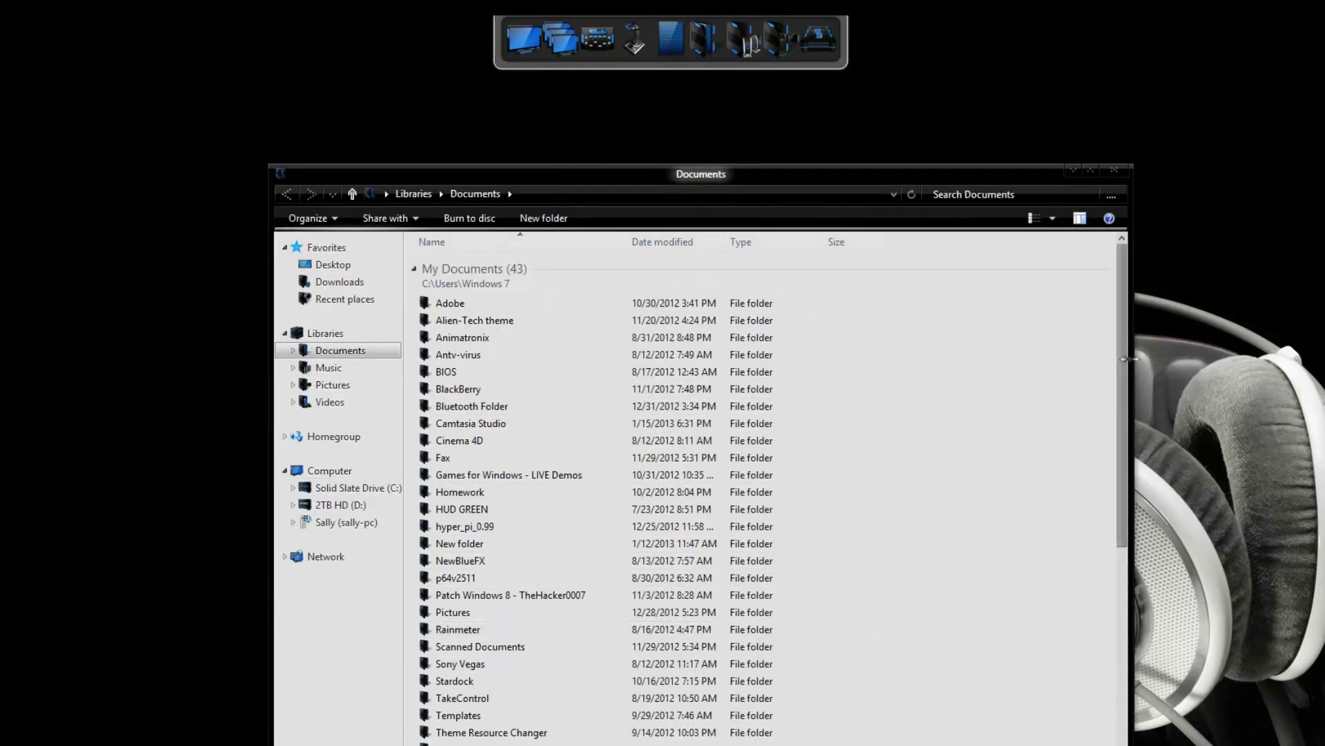
{"action": "left_click_drag", "start_coordinate": [1125, 358], "coordinate": [1125, 522]}
{"action": "left_click_drag", "start_coordinate": [427, 553], "coordinate": [584, 51]}
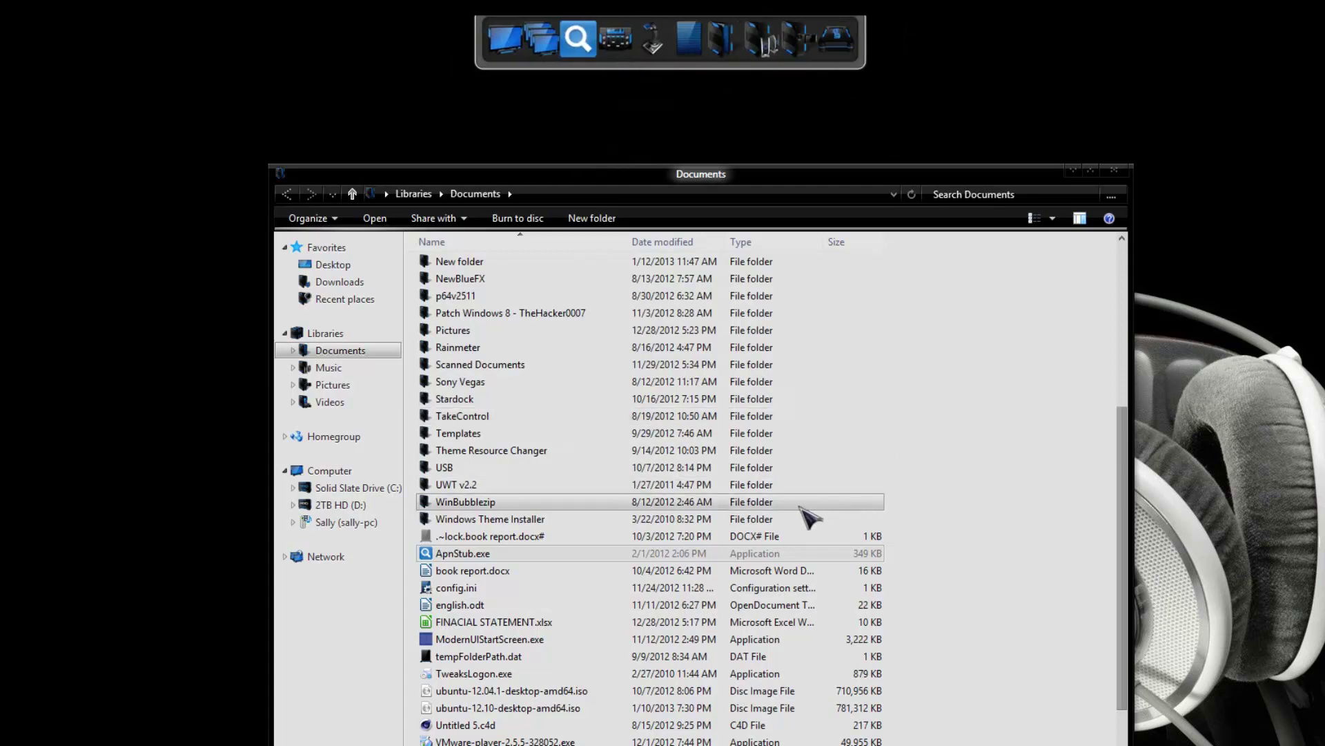
{"action": "left_click", "coordinate": [578, 62]}
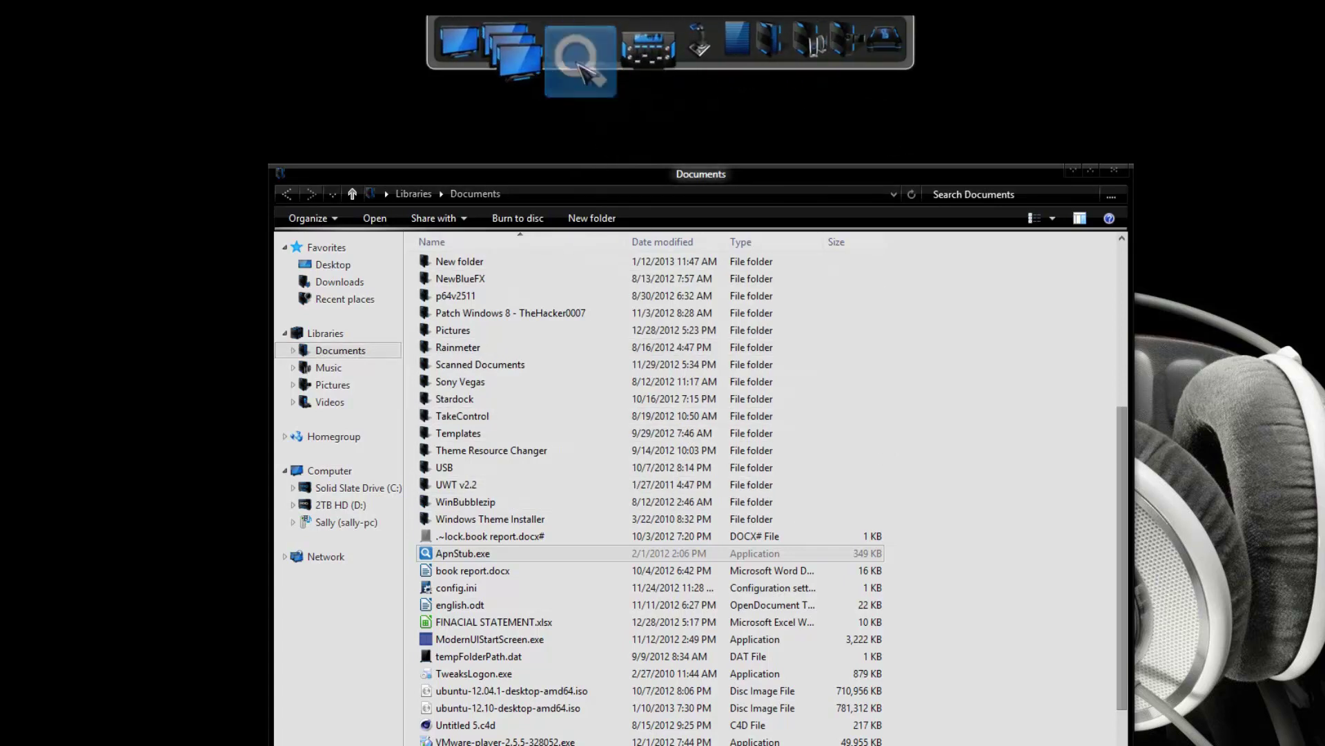
{"action": "left_click_drag", "start_coordinate": [582, 72], "coordinate": [560, 189]}
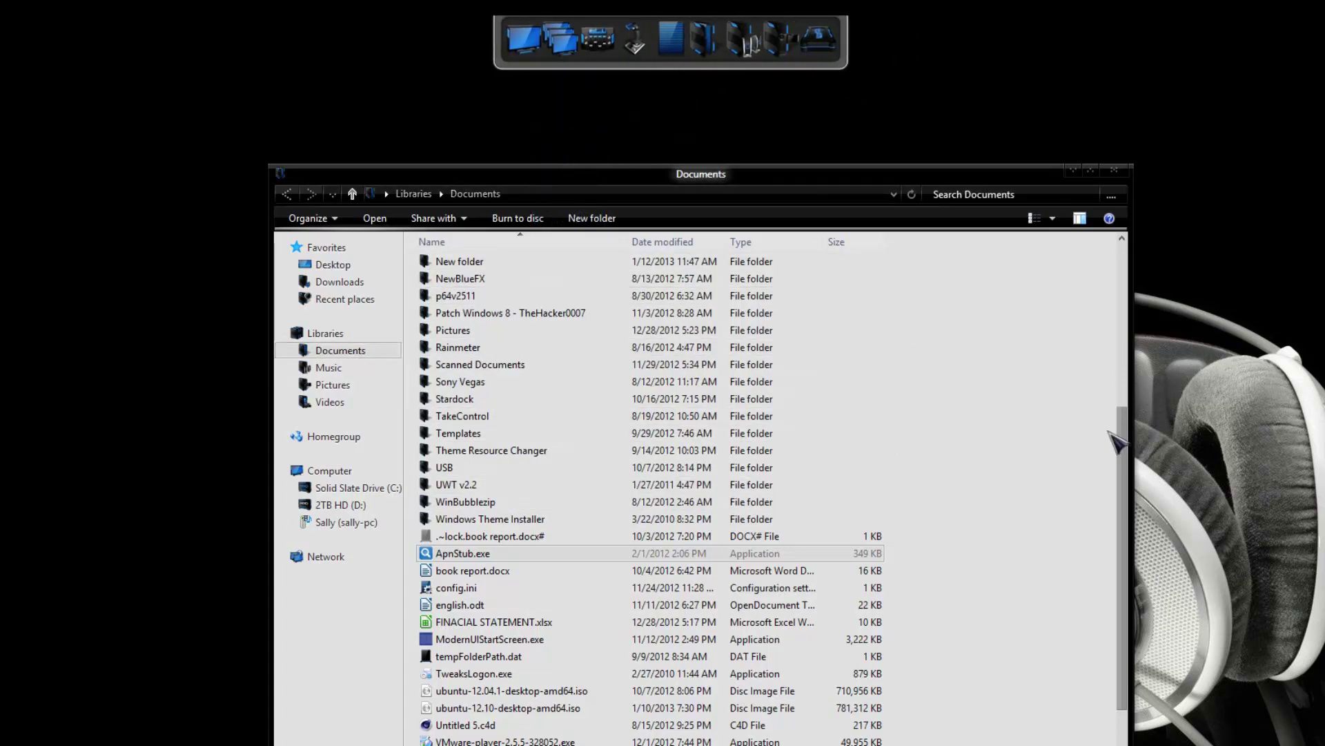
{"action": "left_click_drag", "start_coordinate": [1116, 444], "coordinate": [1119, 277]}
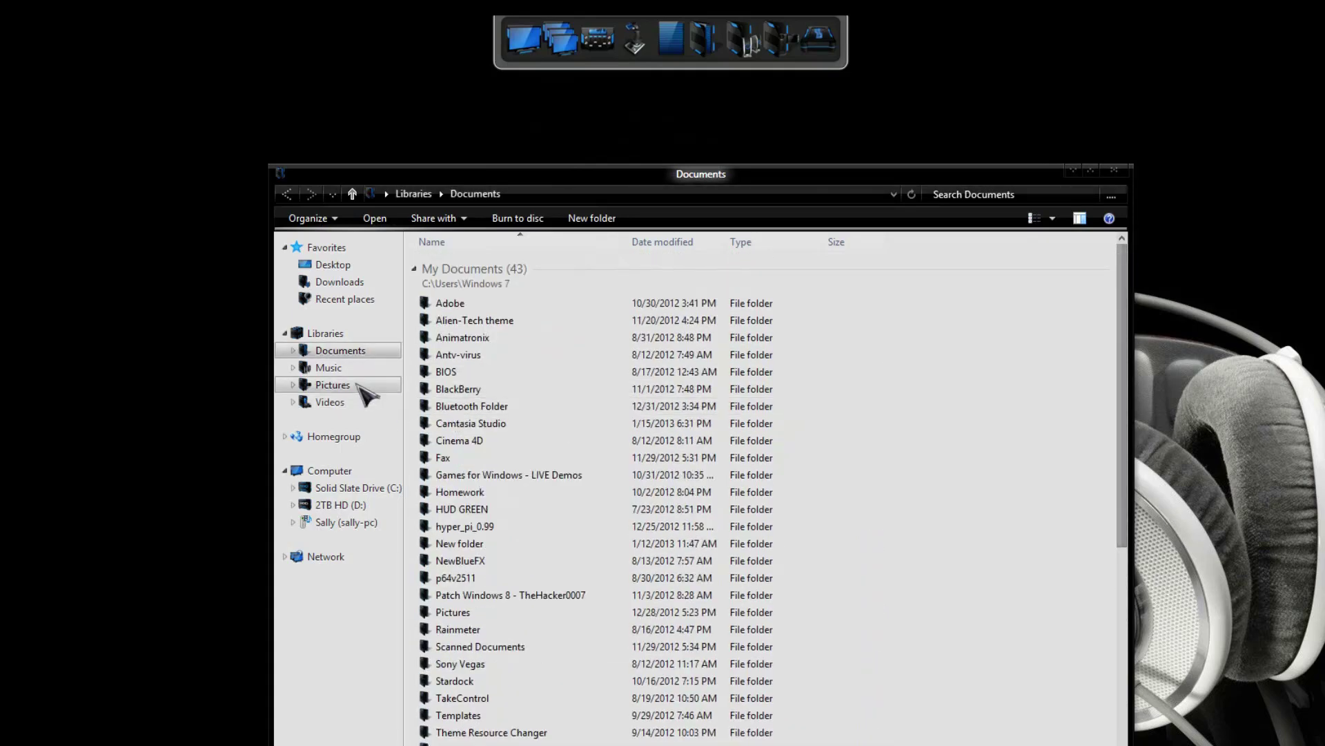
Switch Explorer from Documents to the Computer drives view, then close the window
{"action": "left_click", "coordinate": [348, 470]}
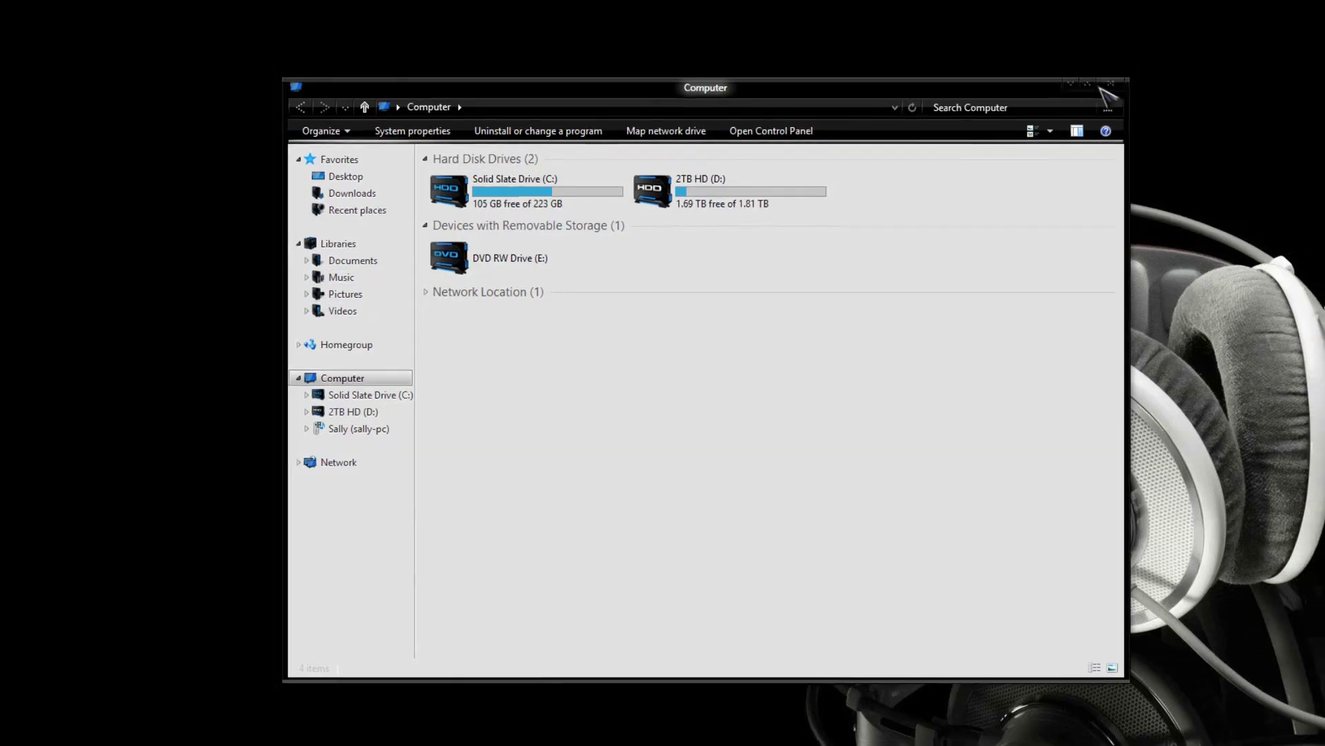
{"action": "left_click", "coordinate": [1107, 88]}
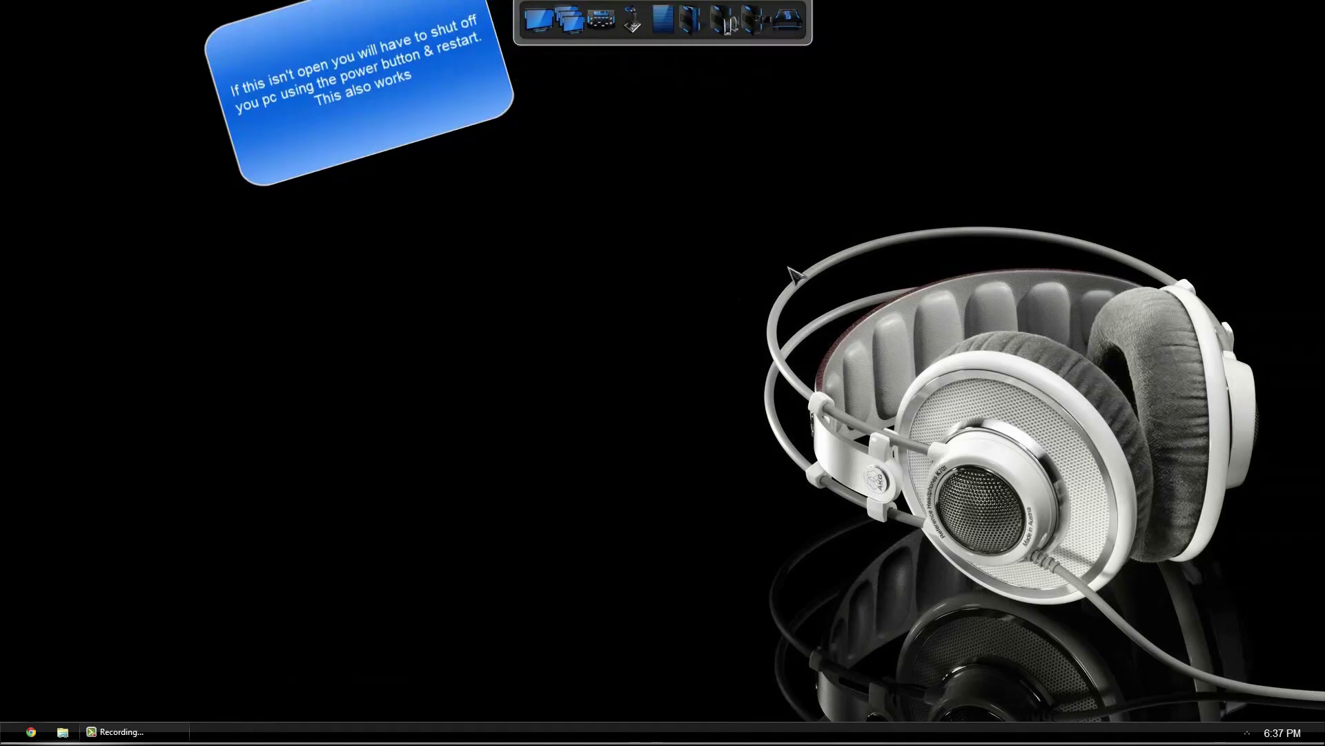
Search the Start screen for 'refresh' and launch RefreshIconCache
{"action": "key", "text": "super"}
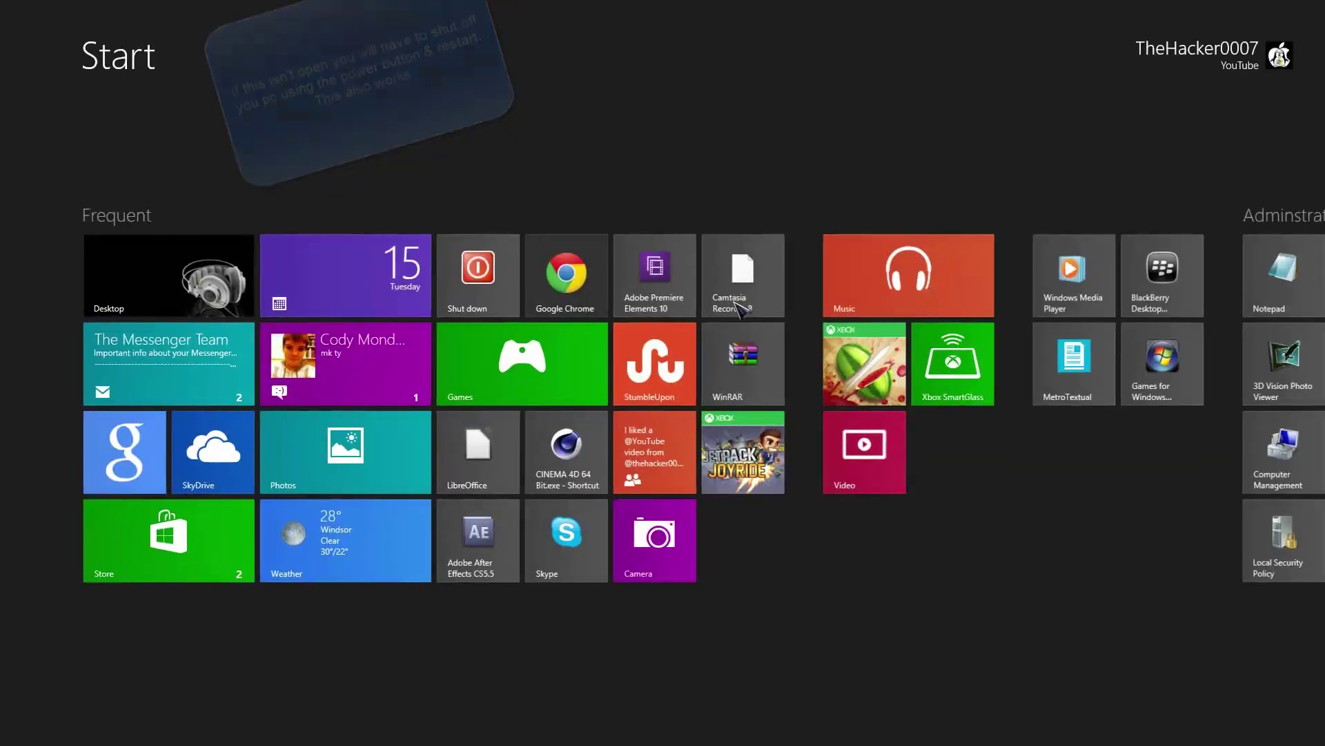
{"action": "type", "text": "refresh"}
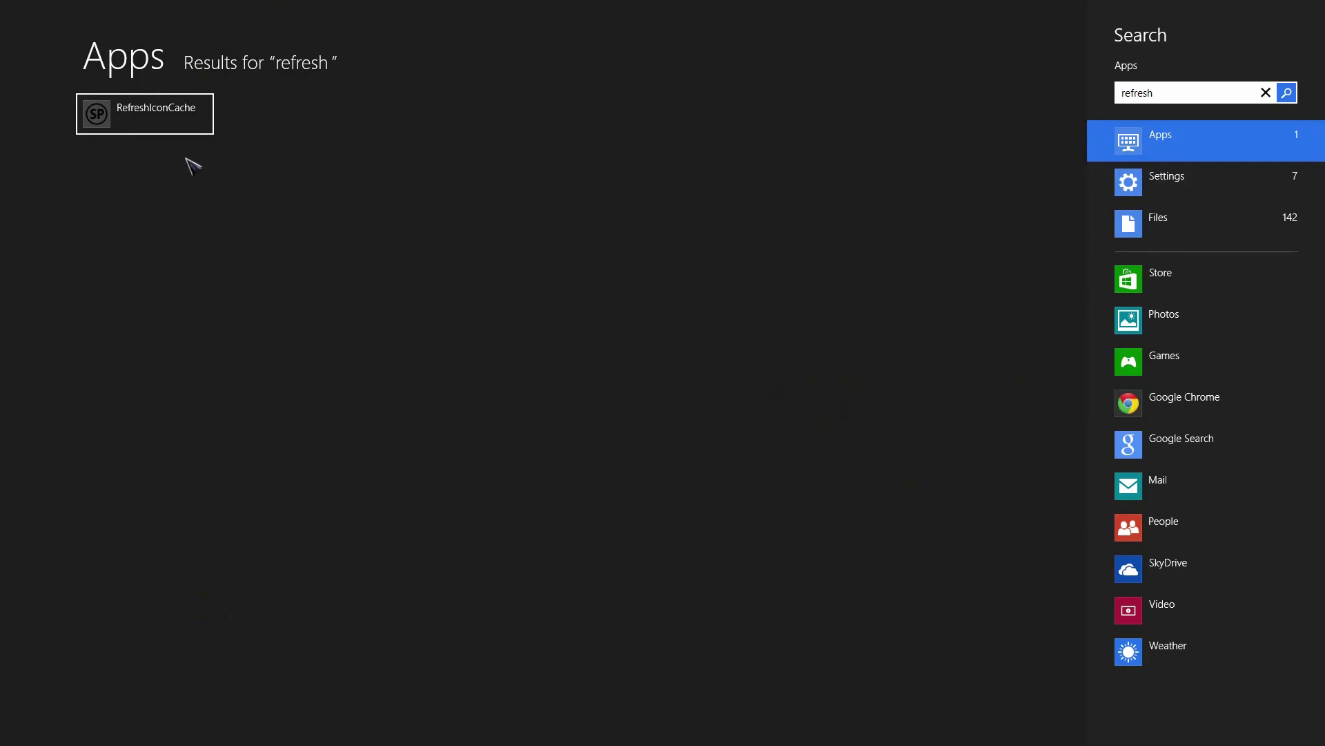
{"action": "left_click", "coordinate": [171, 130]}
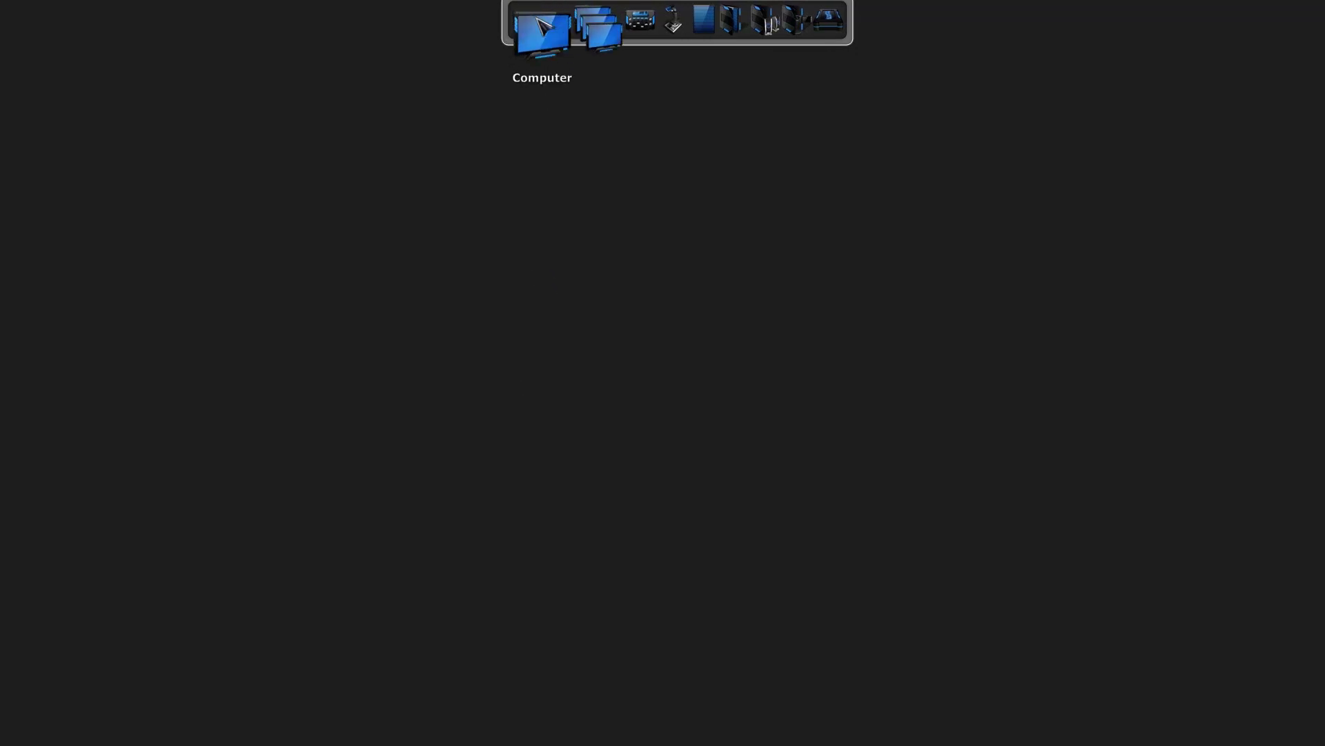
Open Computer from the dock and browse the Documents and Music libraries
{"action": "left_click", "coordinate": [544, 23]}
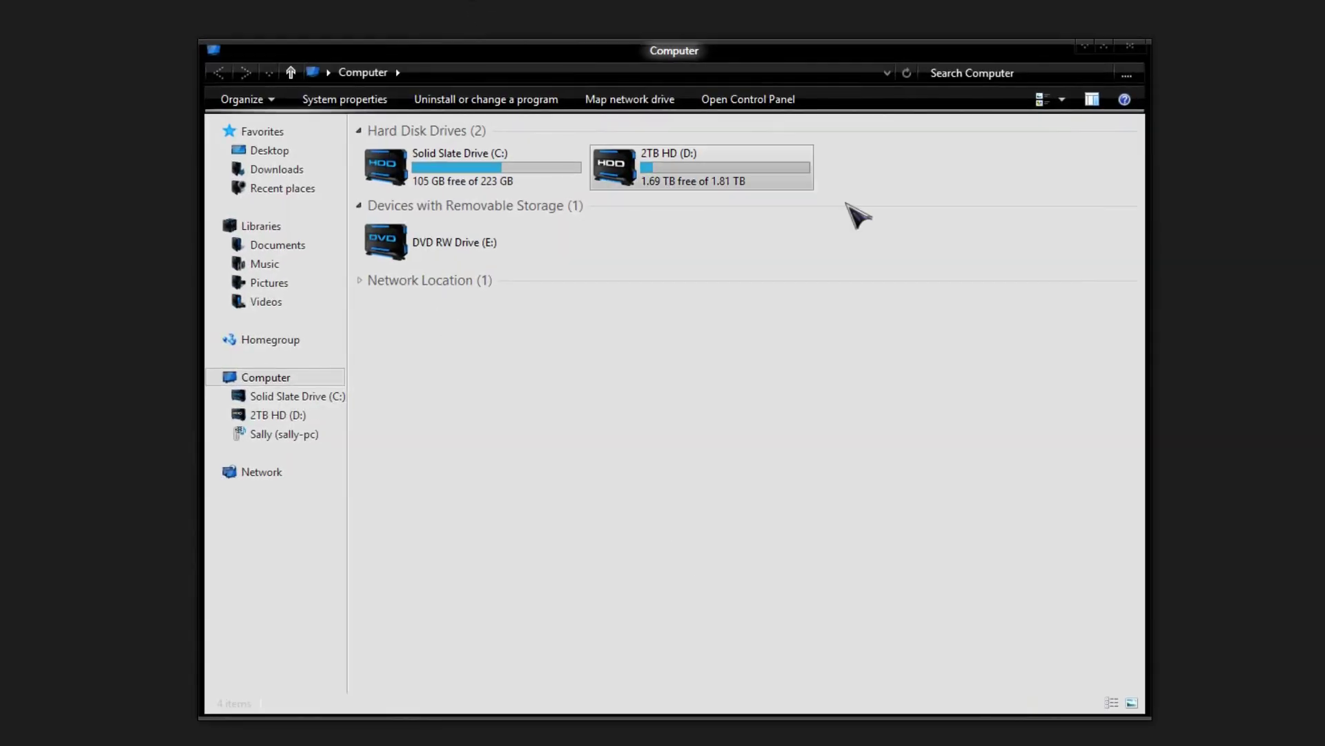
{"action": "left_click", "coordinate": [275, 245]}
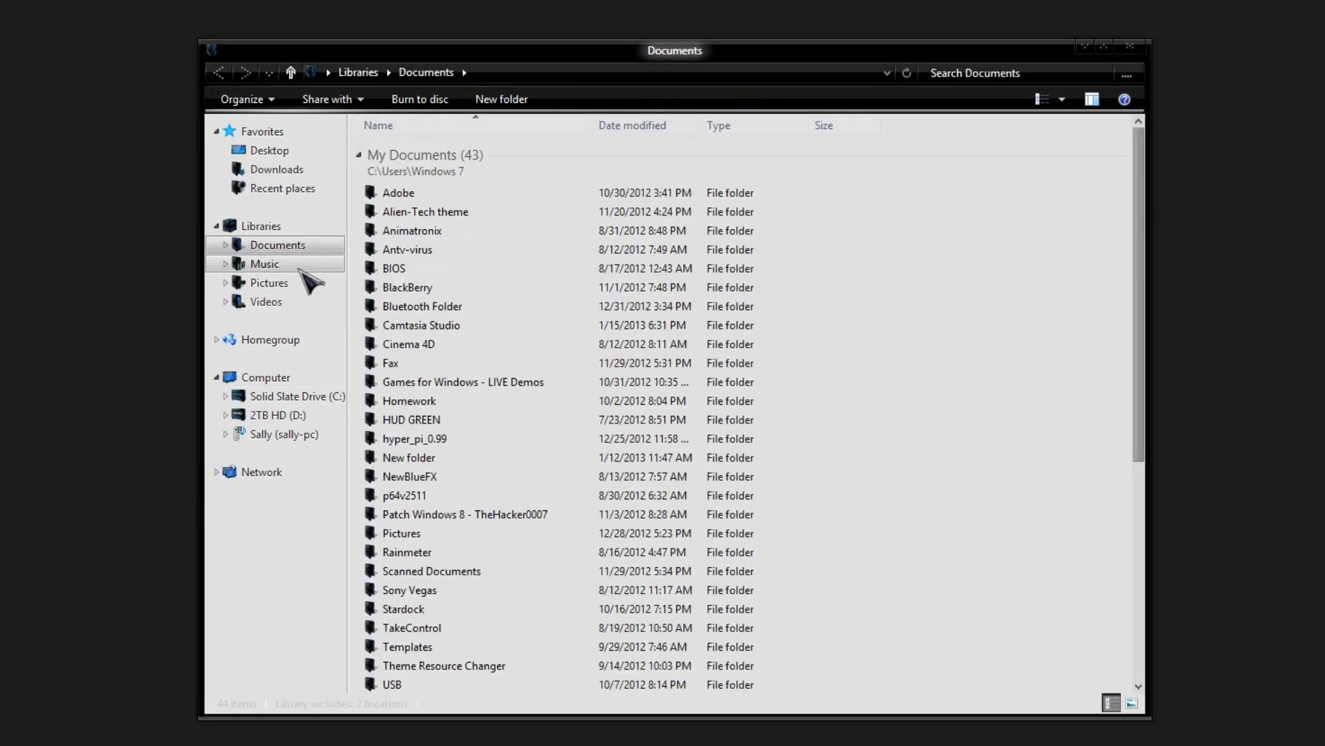
{"action": "left_click", "coordinate": [264, 264]}
{"action": "left_click", "coordinate": [311, 246]}
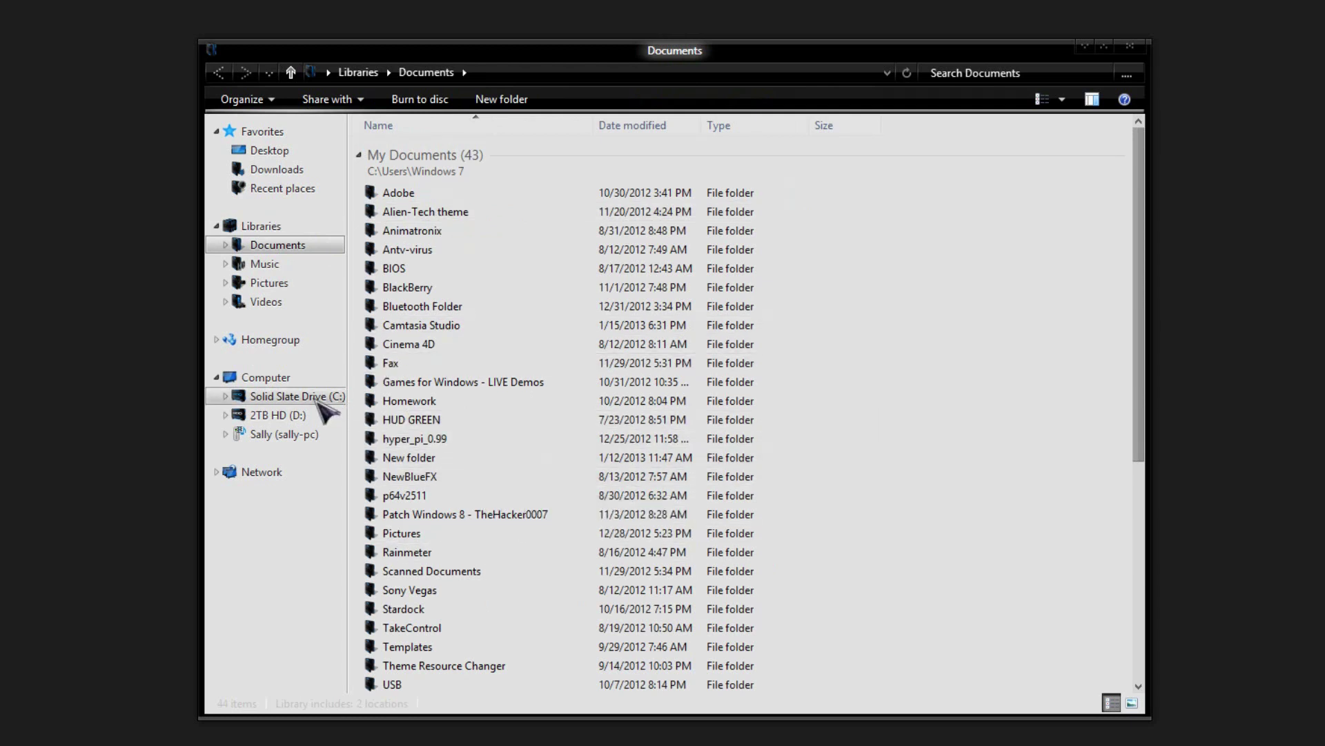
{"action": "left_click", "coordinate": [308, 378]}
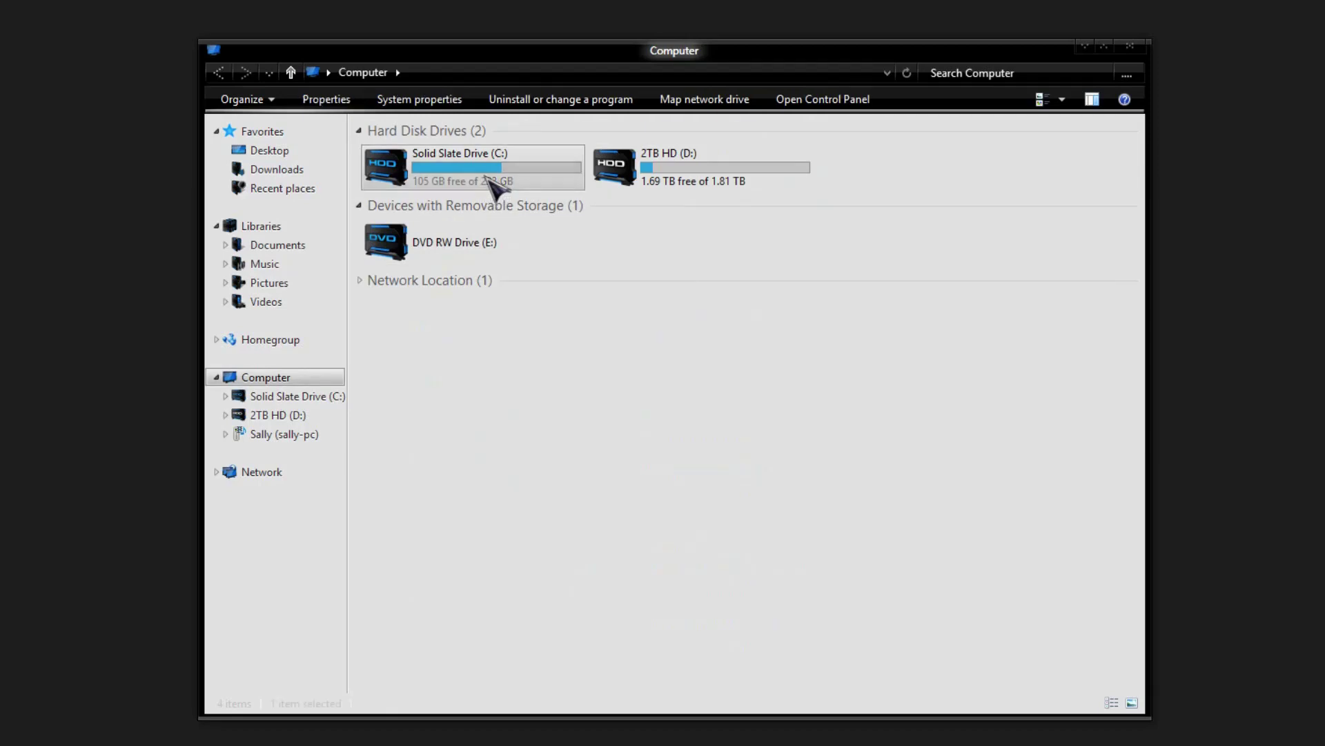
Open C:\Windows on Solid Slate Drive (C:) and select the diagnostics folder
{"action": "double_click", "coordinate": [495, 184]}
{"action": "double_click", "coordinate": [419, 378]}
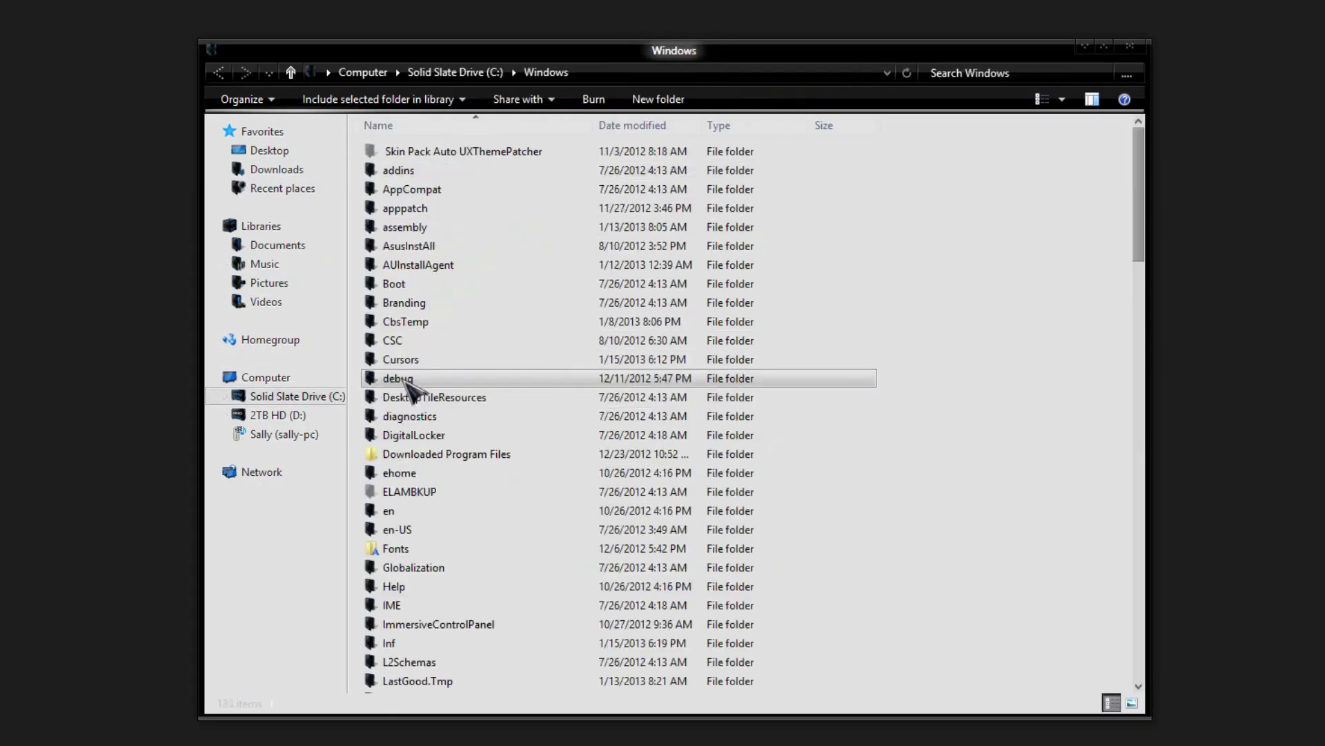
{"action": "left_click", "coordinate": [417, 418]}
{"action": "scroll", "coordinate": [419, 420], "scroll_direction": "down", "scroll_amount": 14}
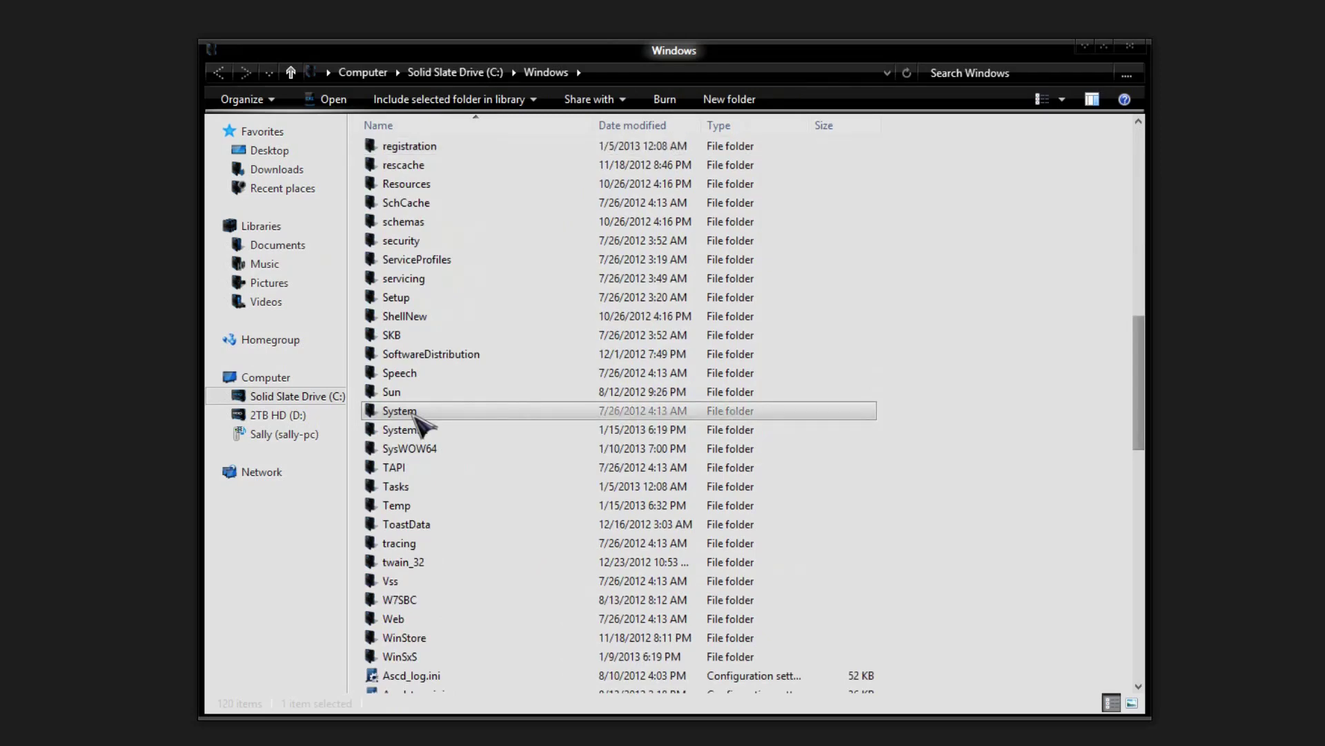
{"action": "type", "text": "explorer"}
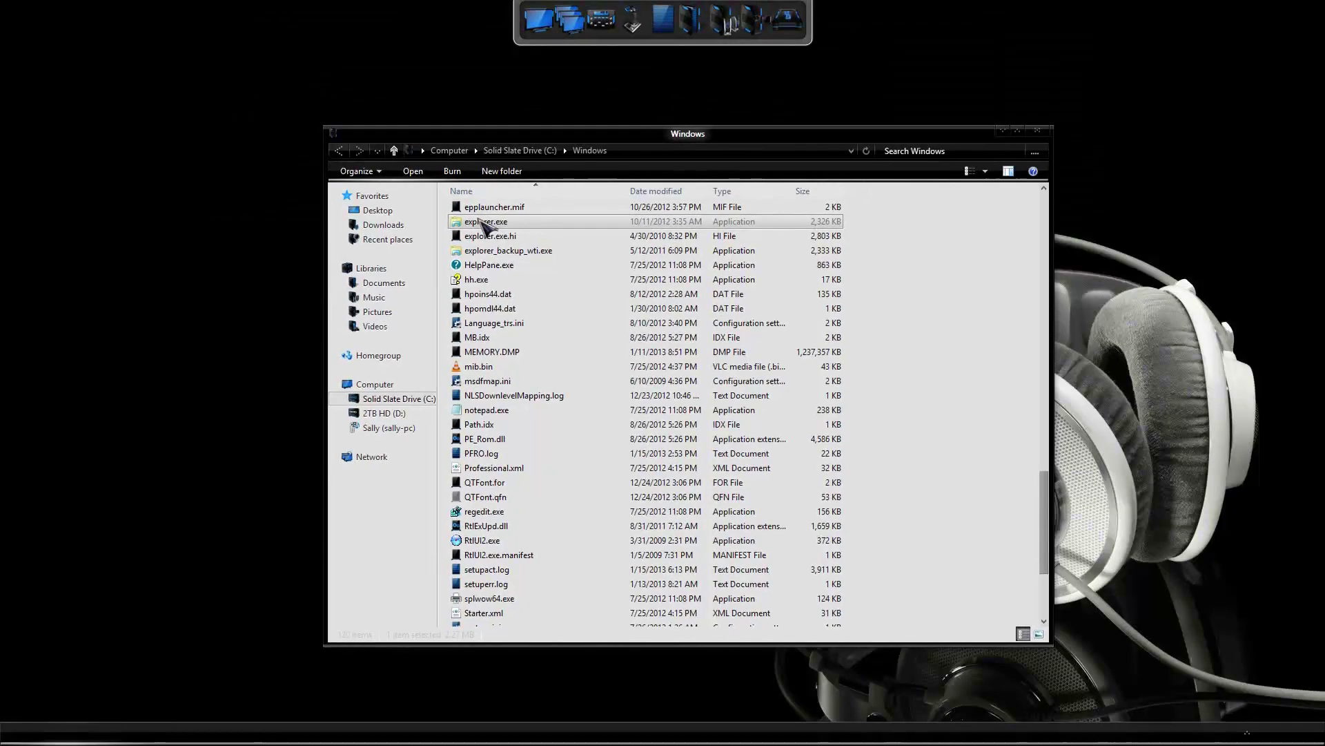
Close the Windows folder, reopen Computer and browse the Libraries and Documents views
{"action": "left_click", "coordinate": [1046, 134]}
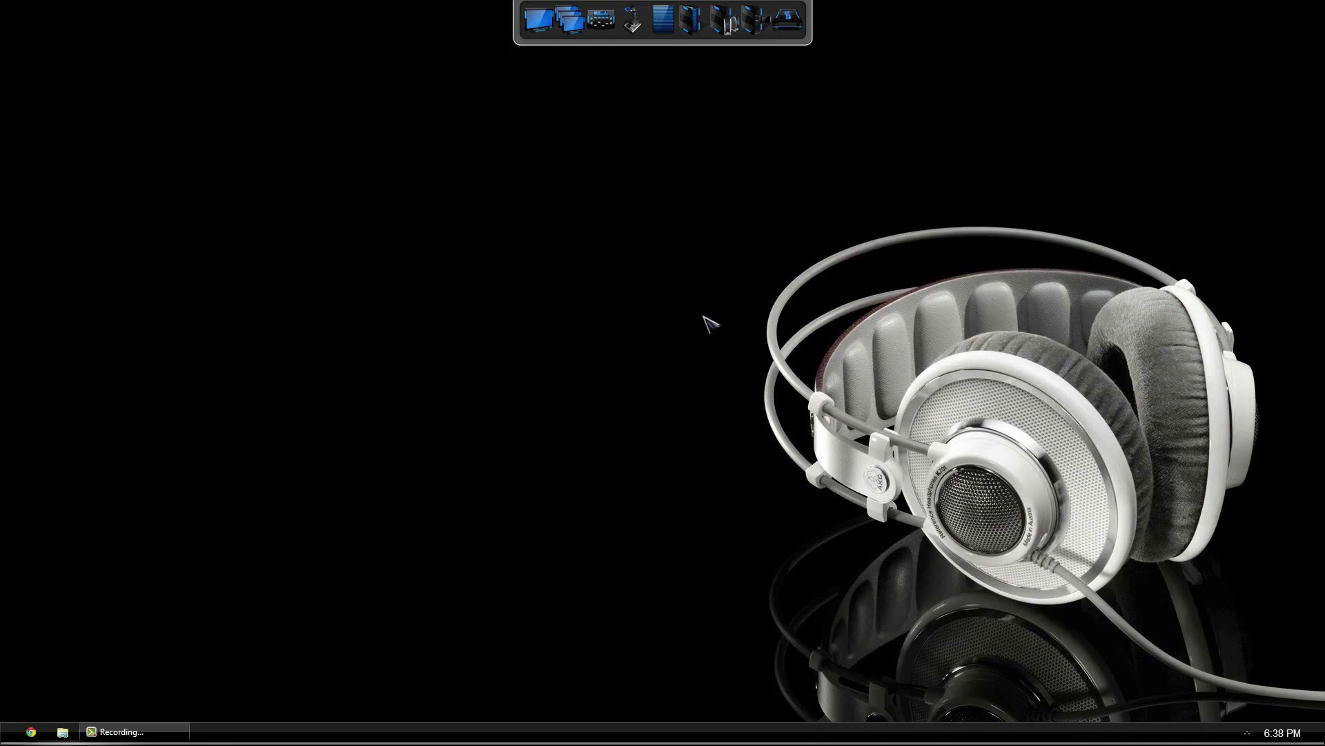
{"action": "left_click", "coordinate": [546, 38]}
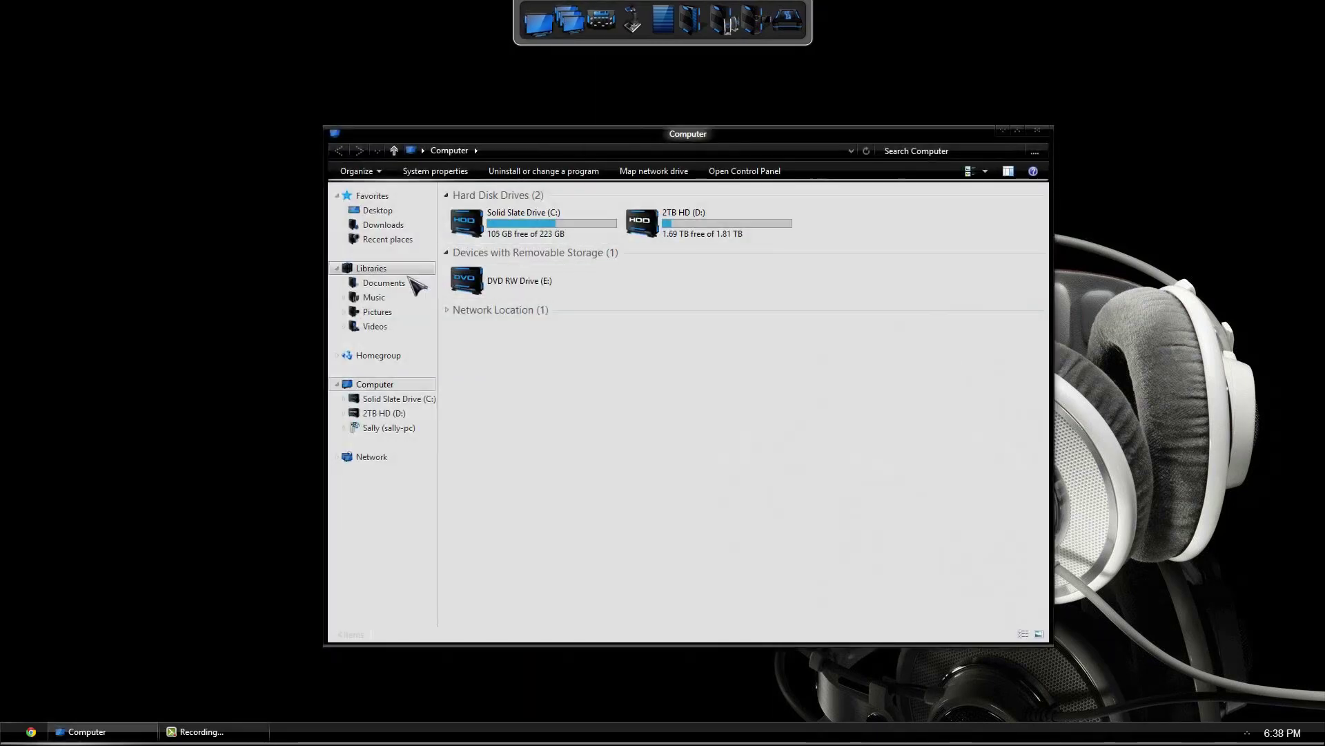
{"action": "left_click", "coordinate": [405, 270]}
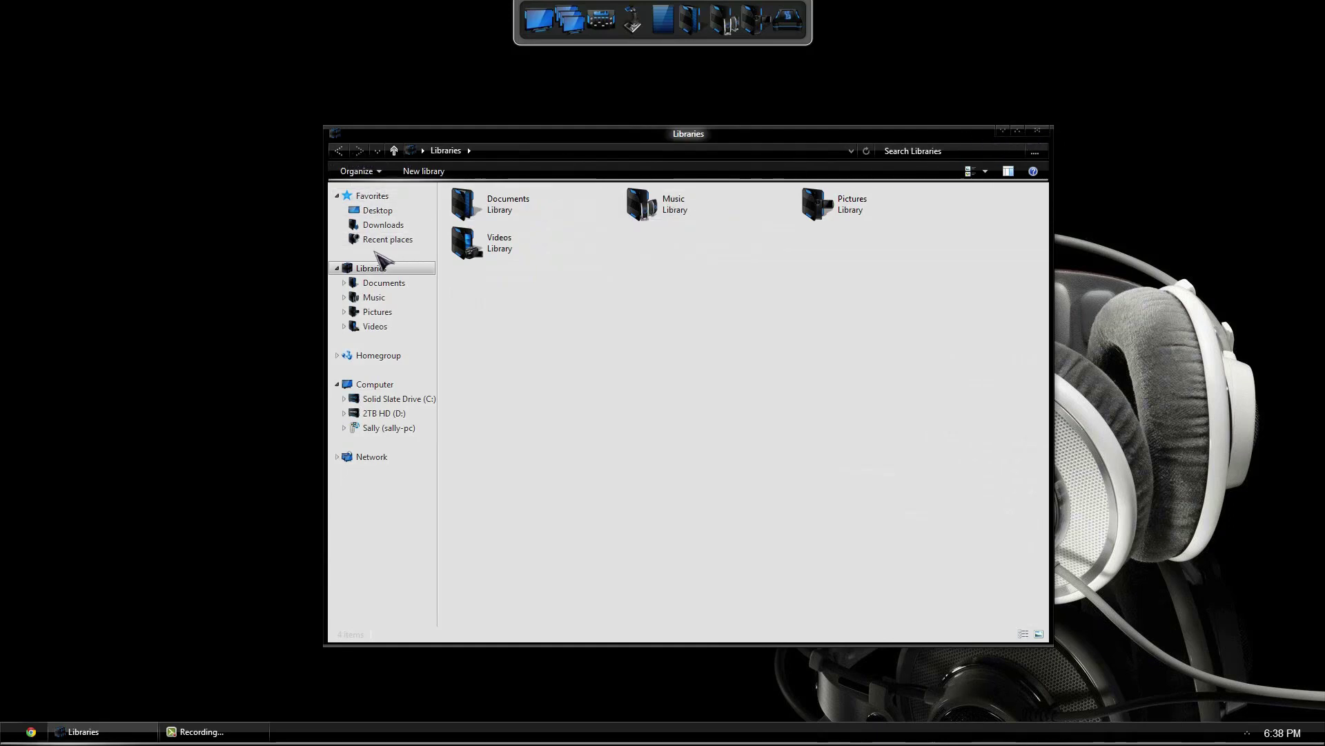
{"action": "left_click", "coordinate": [388, 286]}
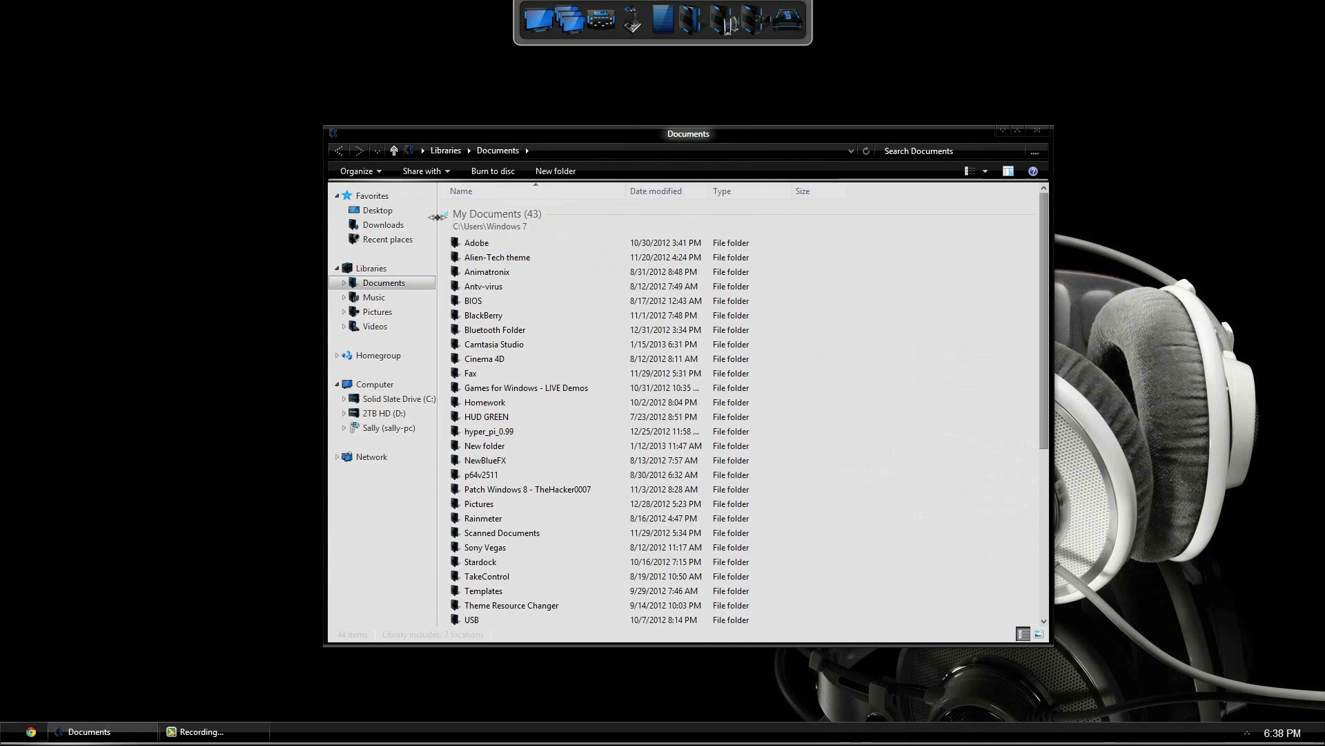
Return to Computer and open Control Panel's list of installed programs
{"action": "left_click", "coordinate": [375, 384]}
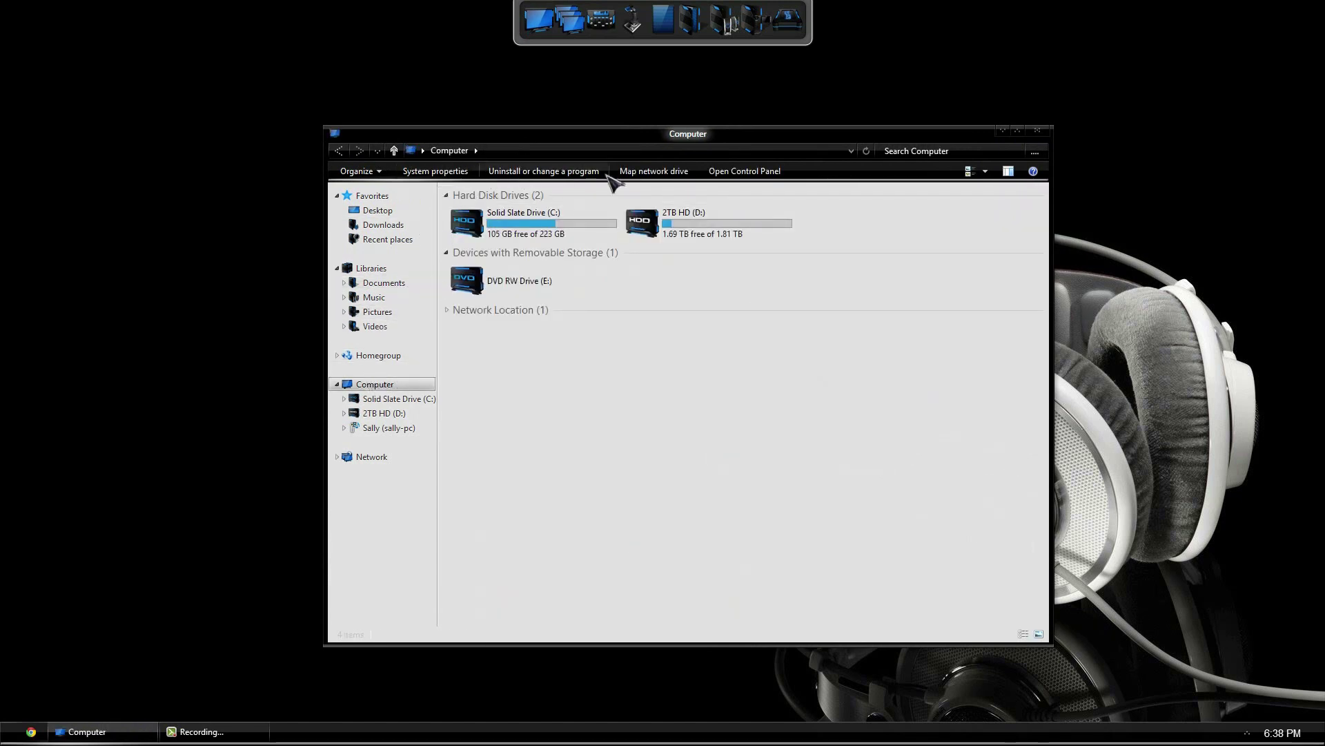
{"action": "left_click", "coordinate": [750, 172]}
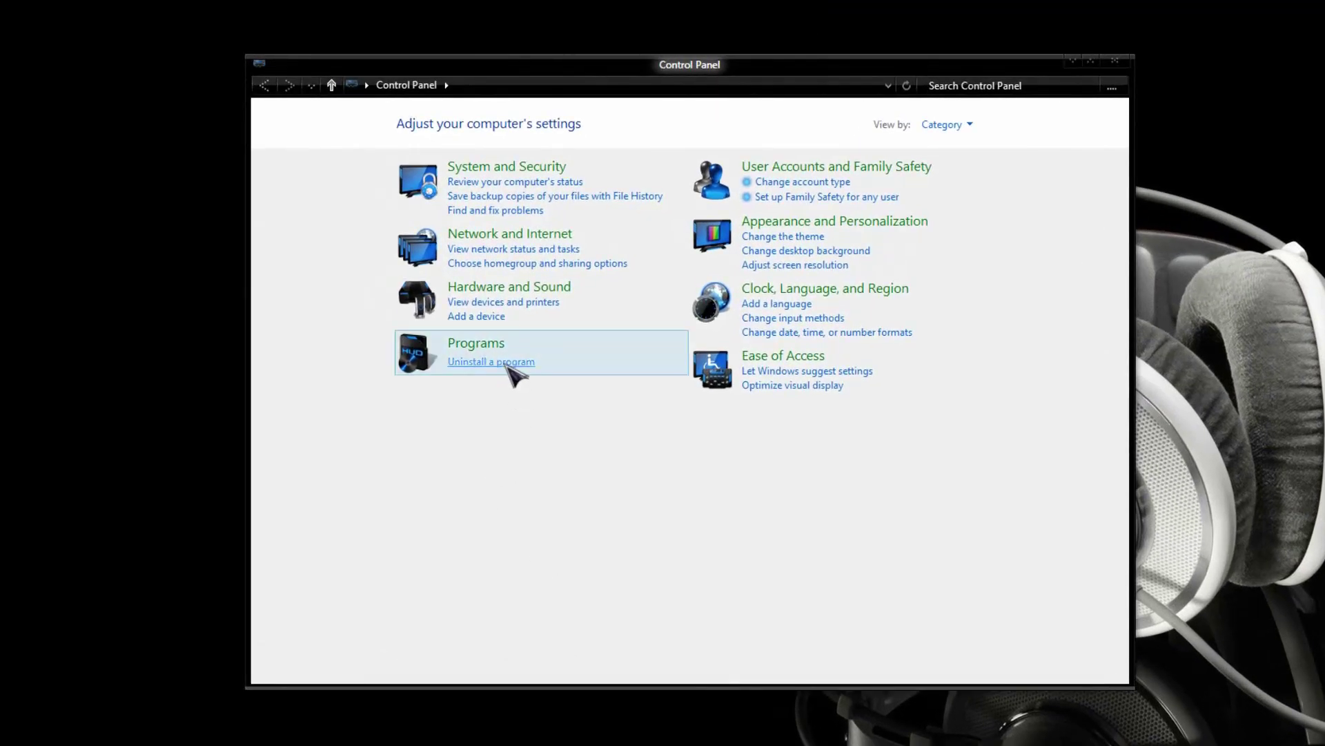
{"action": "left_click", "coordinate": [507, 362]}
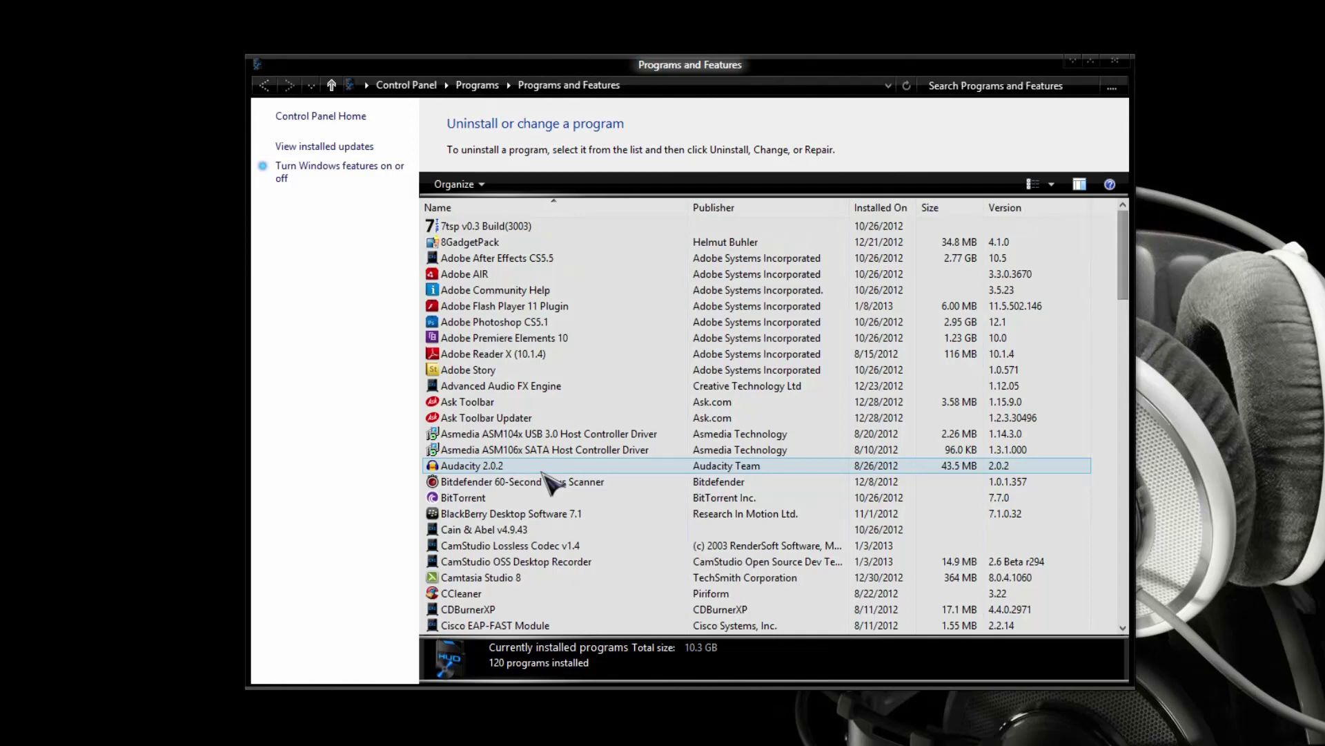
Jump to the E programs and start uninstalling Equinox Skin Pack Beta-Win8X64
{"action": "left_click", "coordinate": [546, 473]}
{"action": "key", "text": "e"}
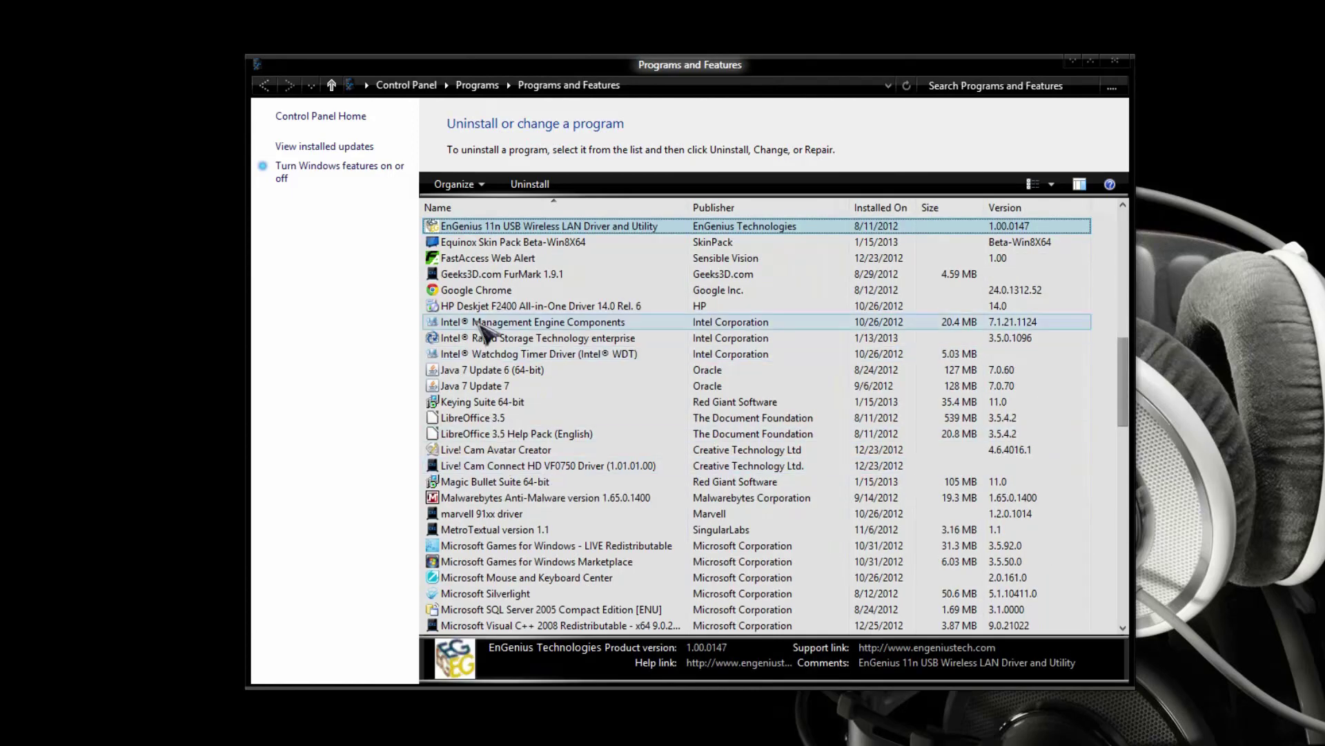
{"action": "double_click", "coordinate": [507, 247]}
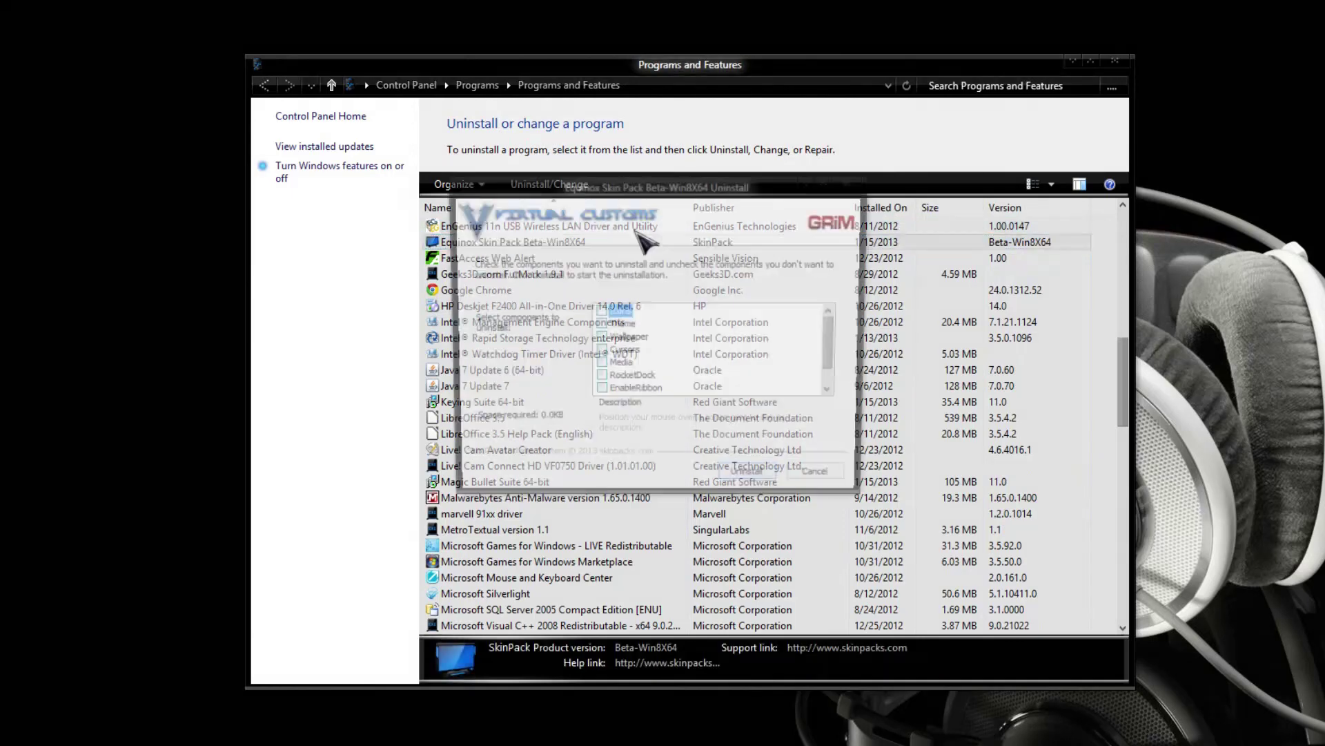
Close Programs and Features, then tick and untick the uninstaller's Icons and Theme components
{"action": "left_click", "coordinate": [1123, 65]}
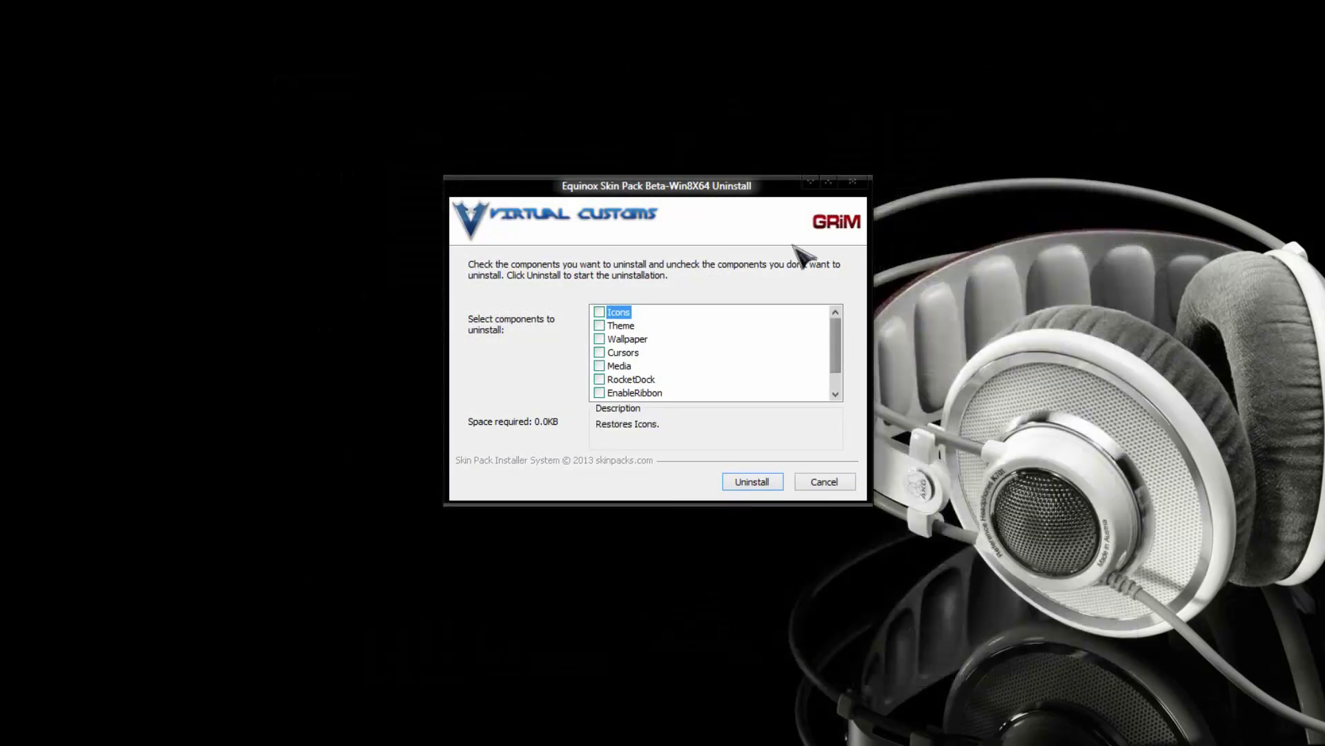
{"action": "left_click", "coordinate": [600, 311]}
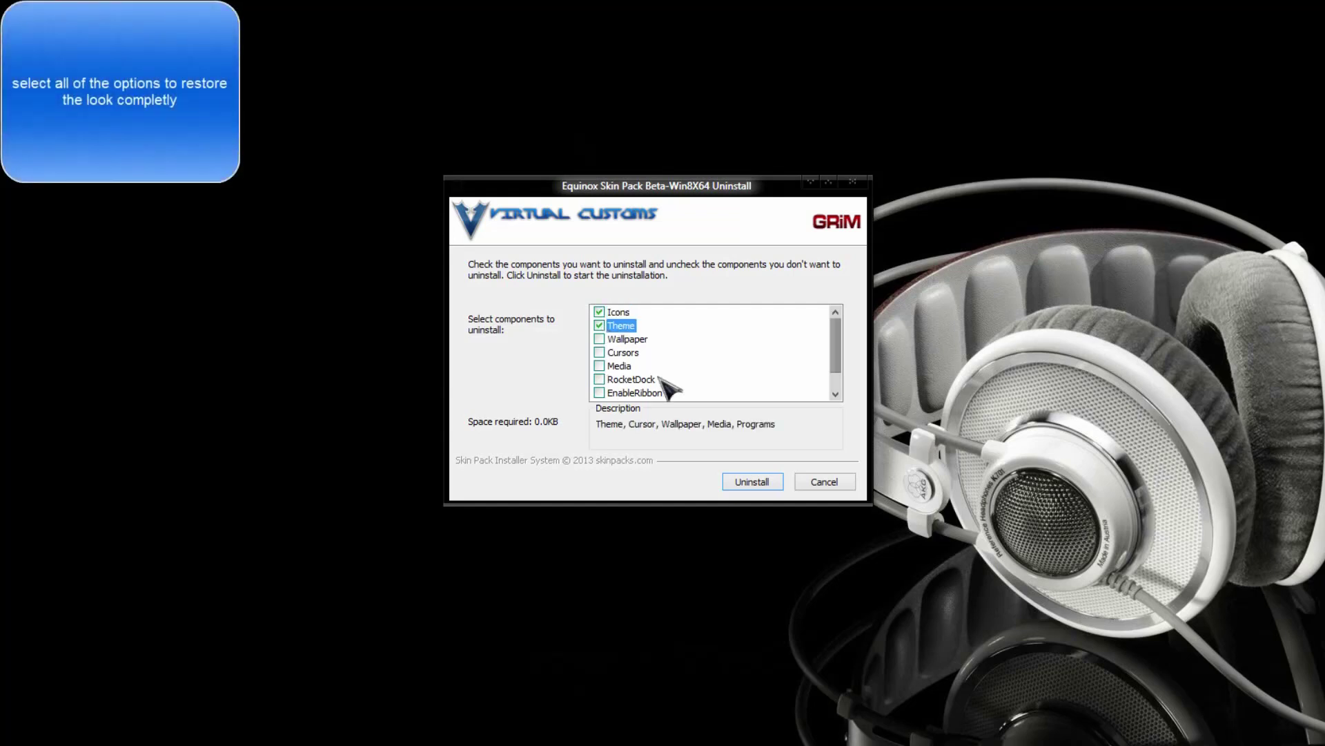
{"action": "scroll", "coordinate": [844, 352], "scroll_direction": "down", "scroll_amount": 2}
{"action": "scroll", "coordinate": [844, 353], "scroll_direction": "up", "scroll_amount": 2}
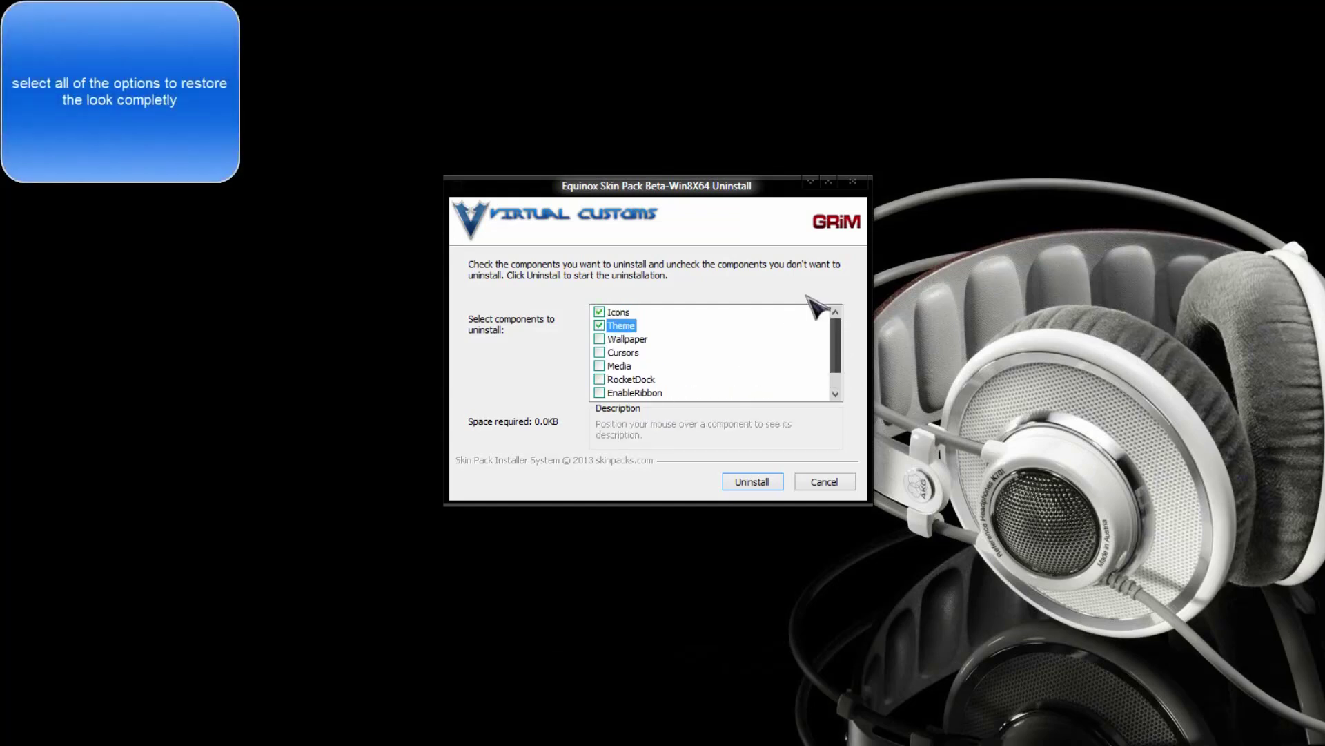
{"action": "left_click", "coordinate": [599, 312]}
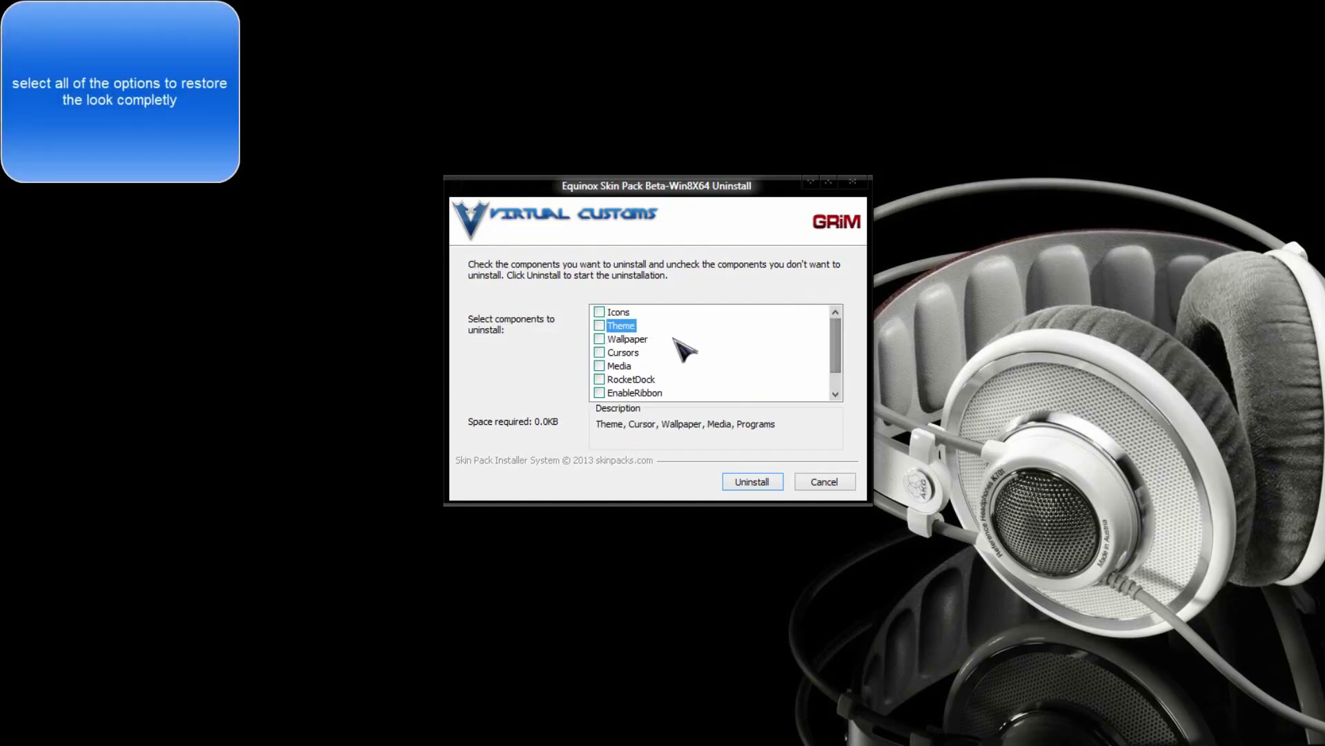